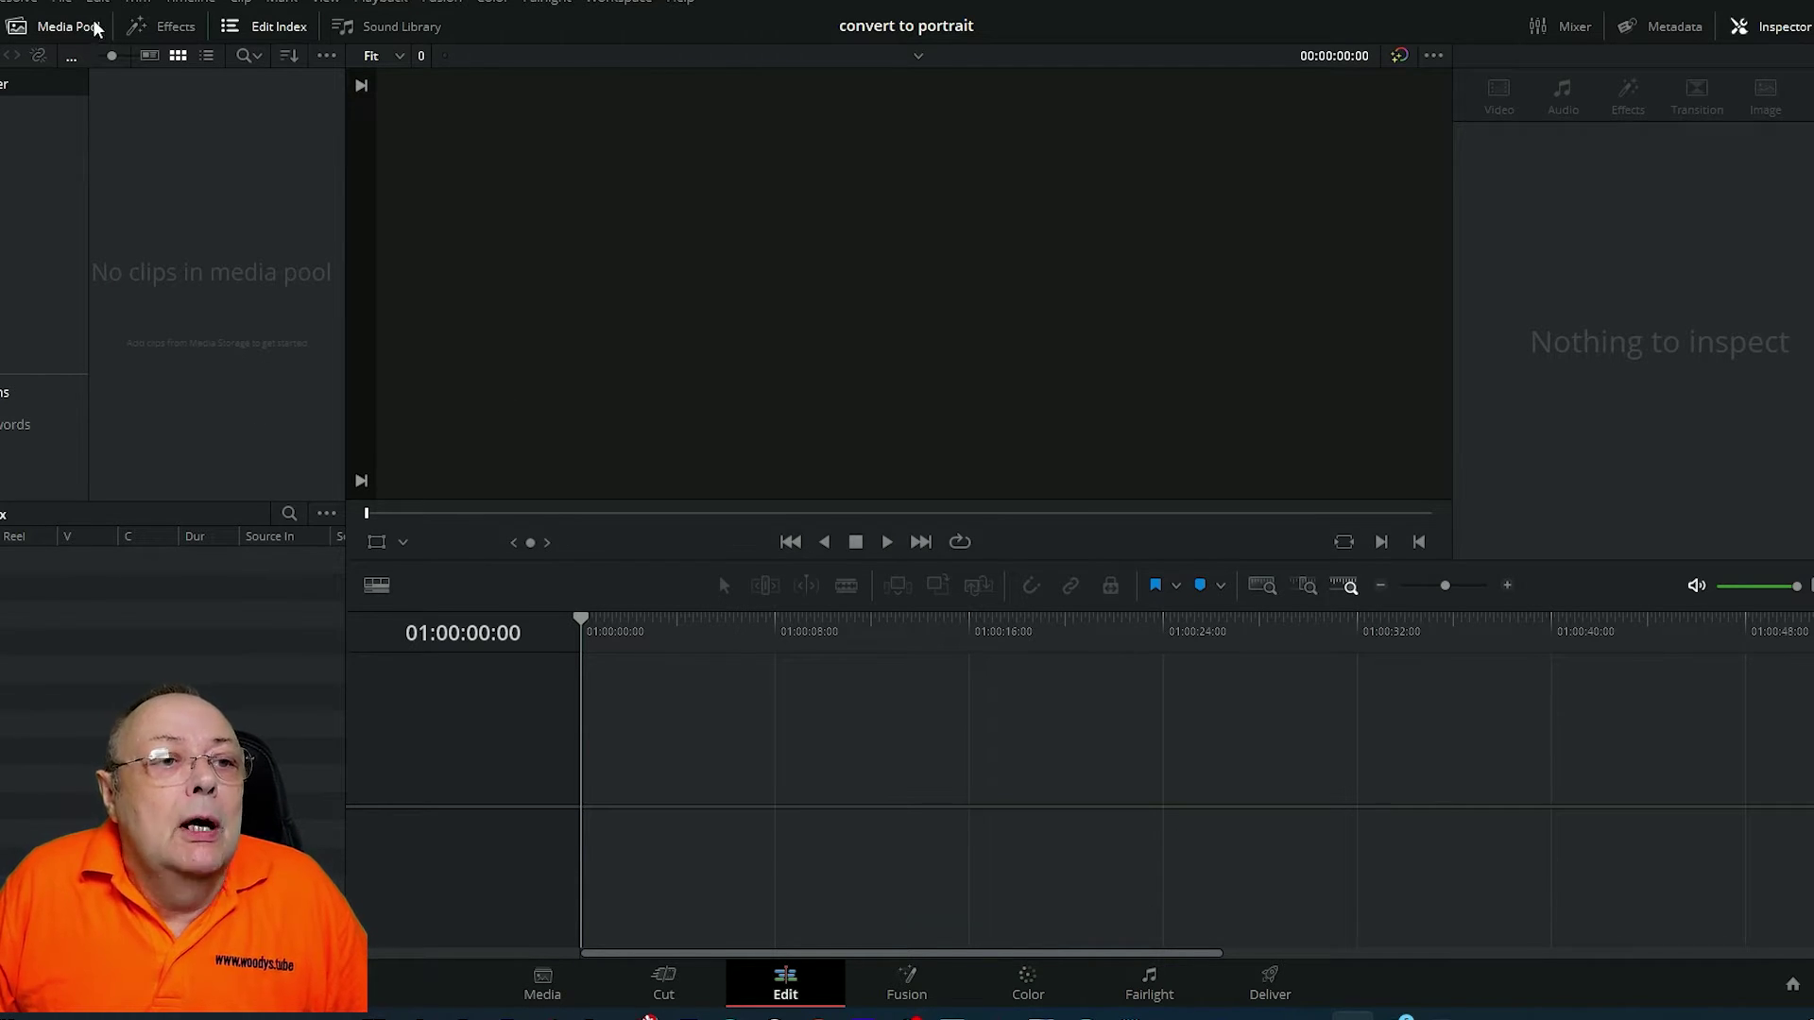
# Step: Start a new timeline named 'coversion' and turn off Use Project Settings
pyautogui.click(59, 3)
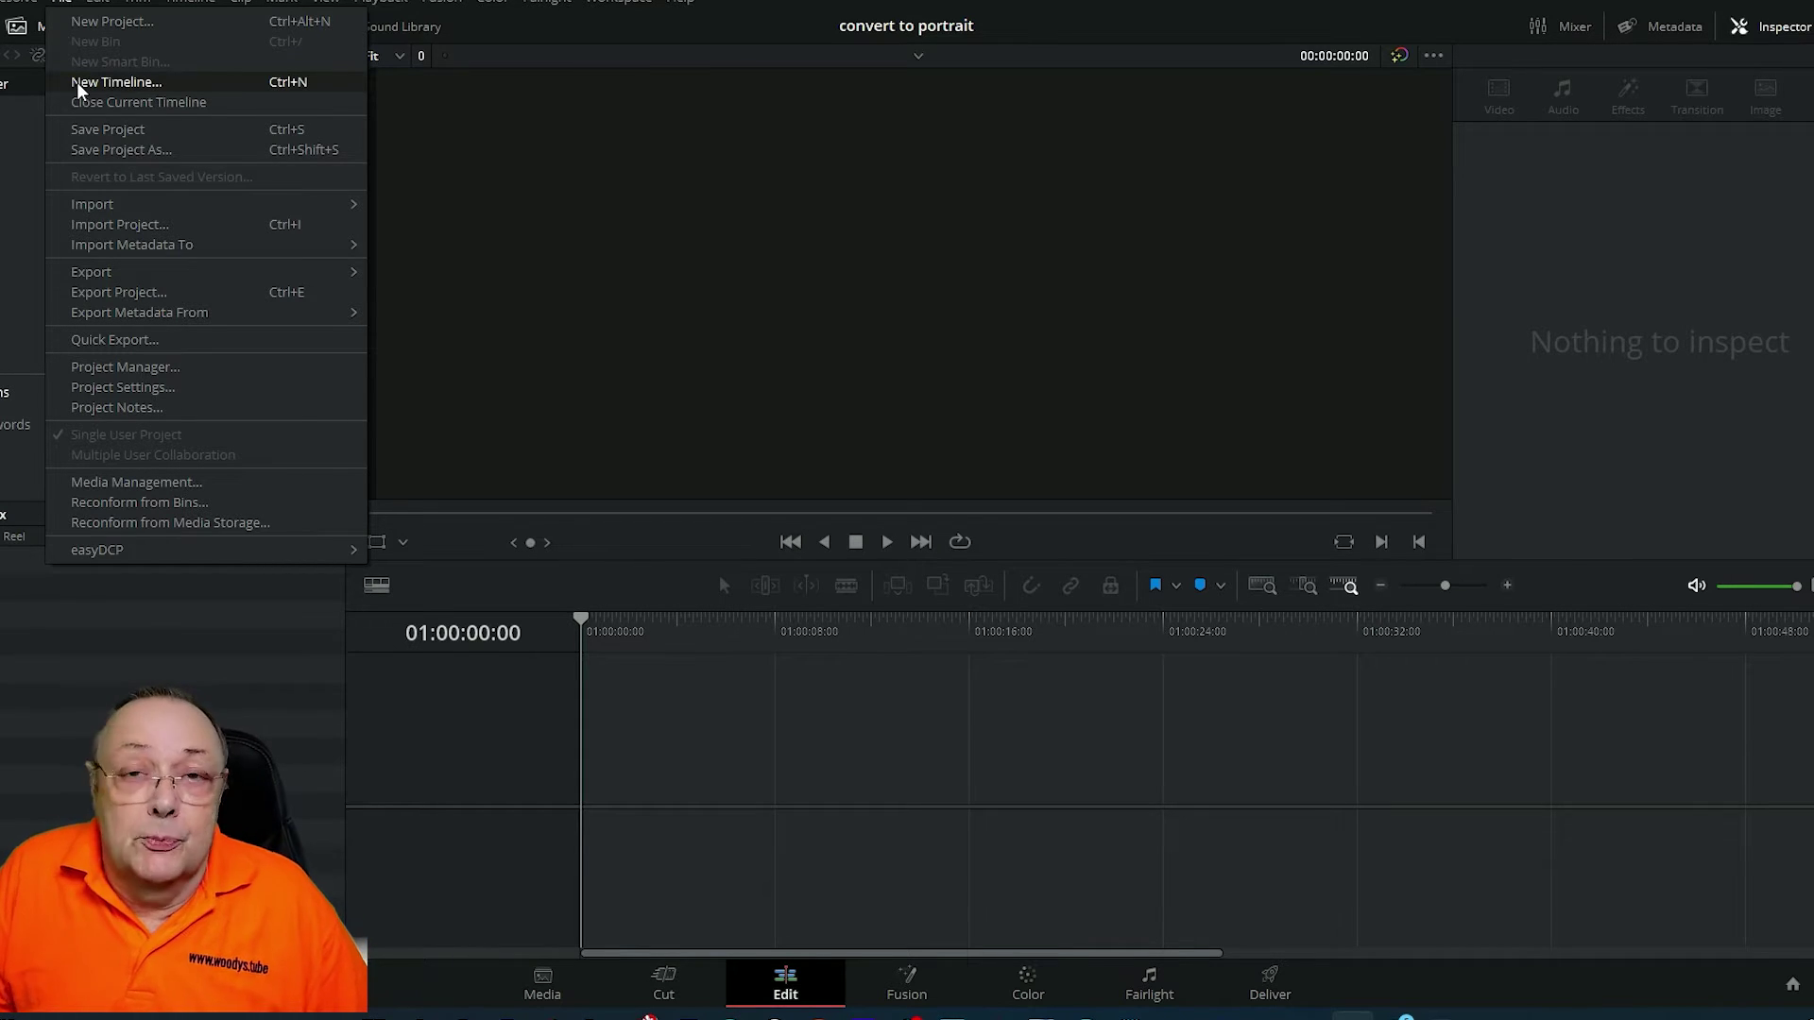
pyautogui.click(81, 85)
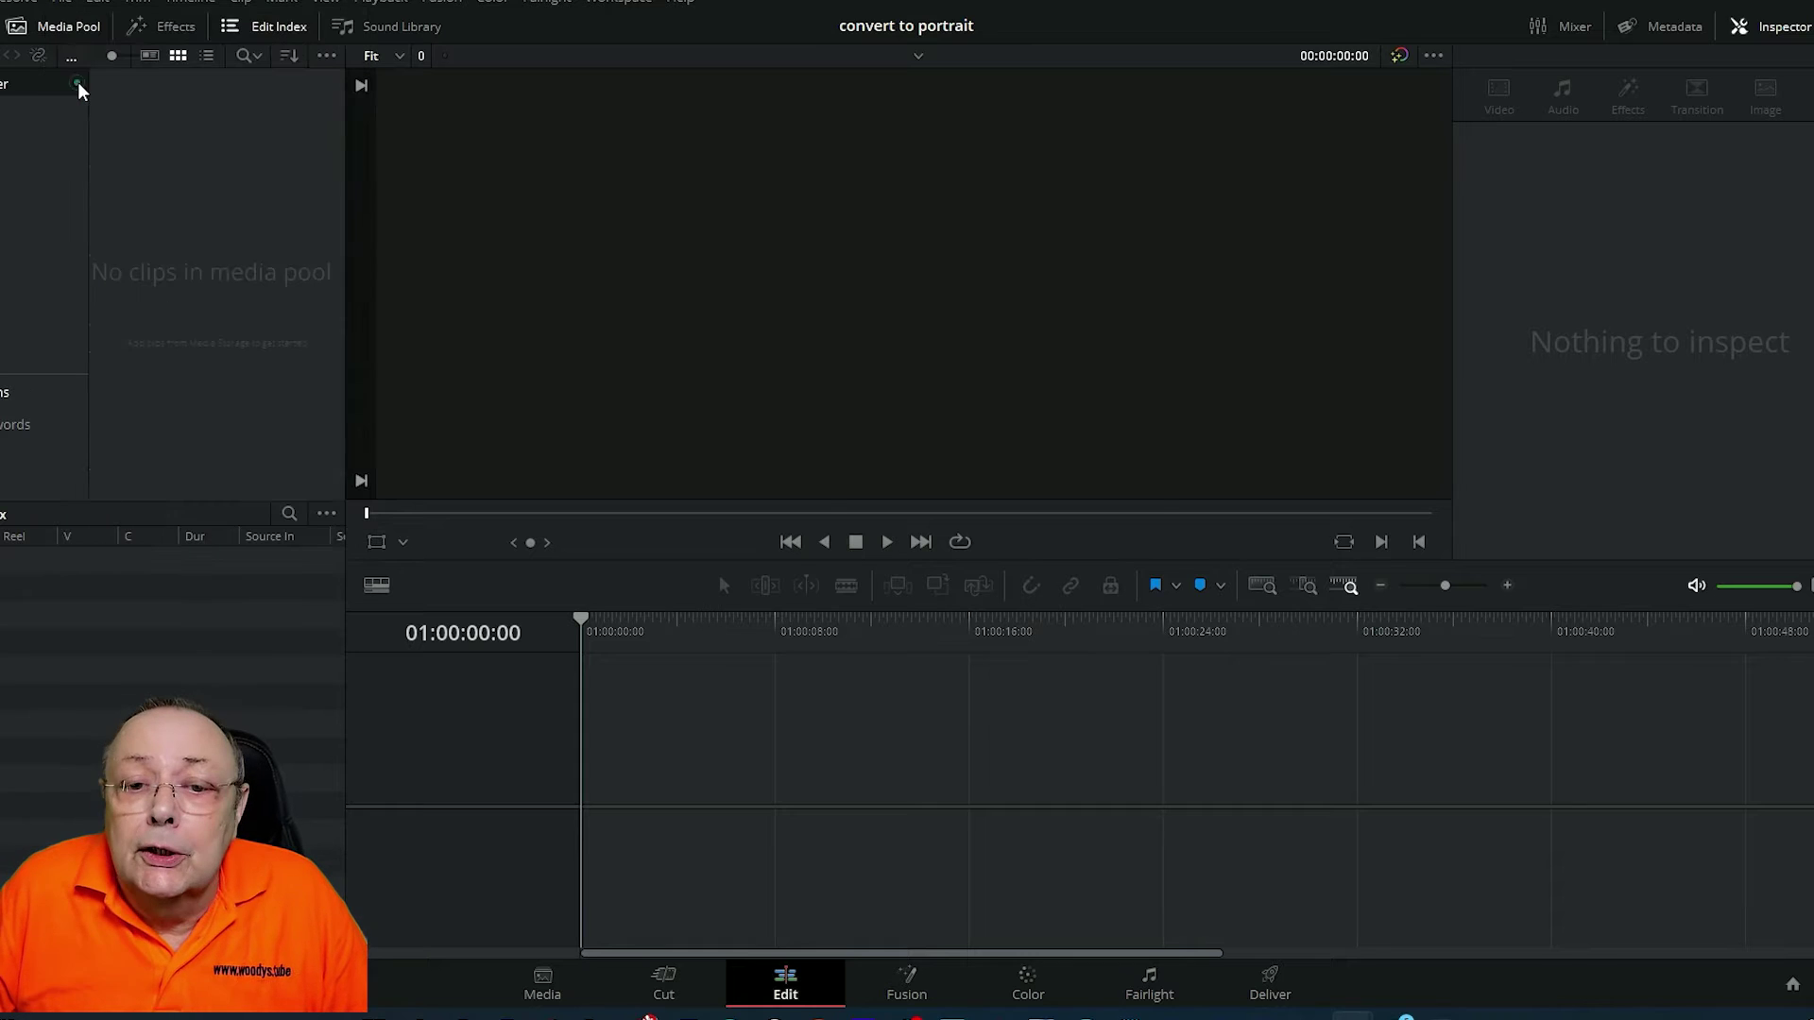
pyautogui.press('BackSpace')
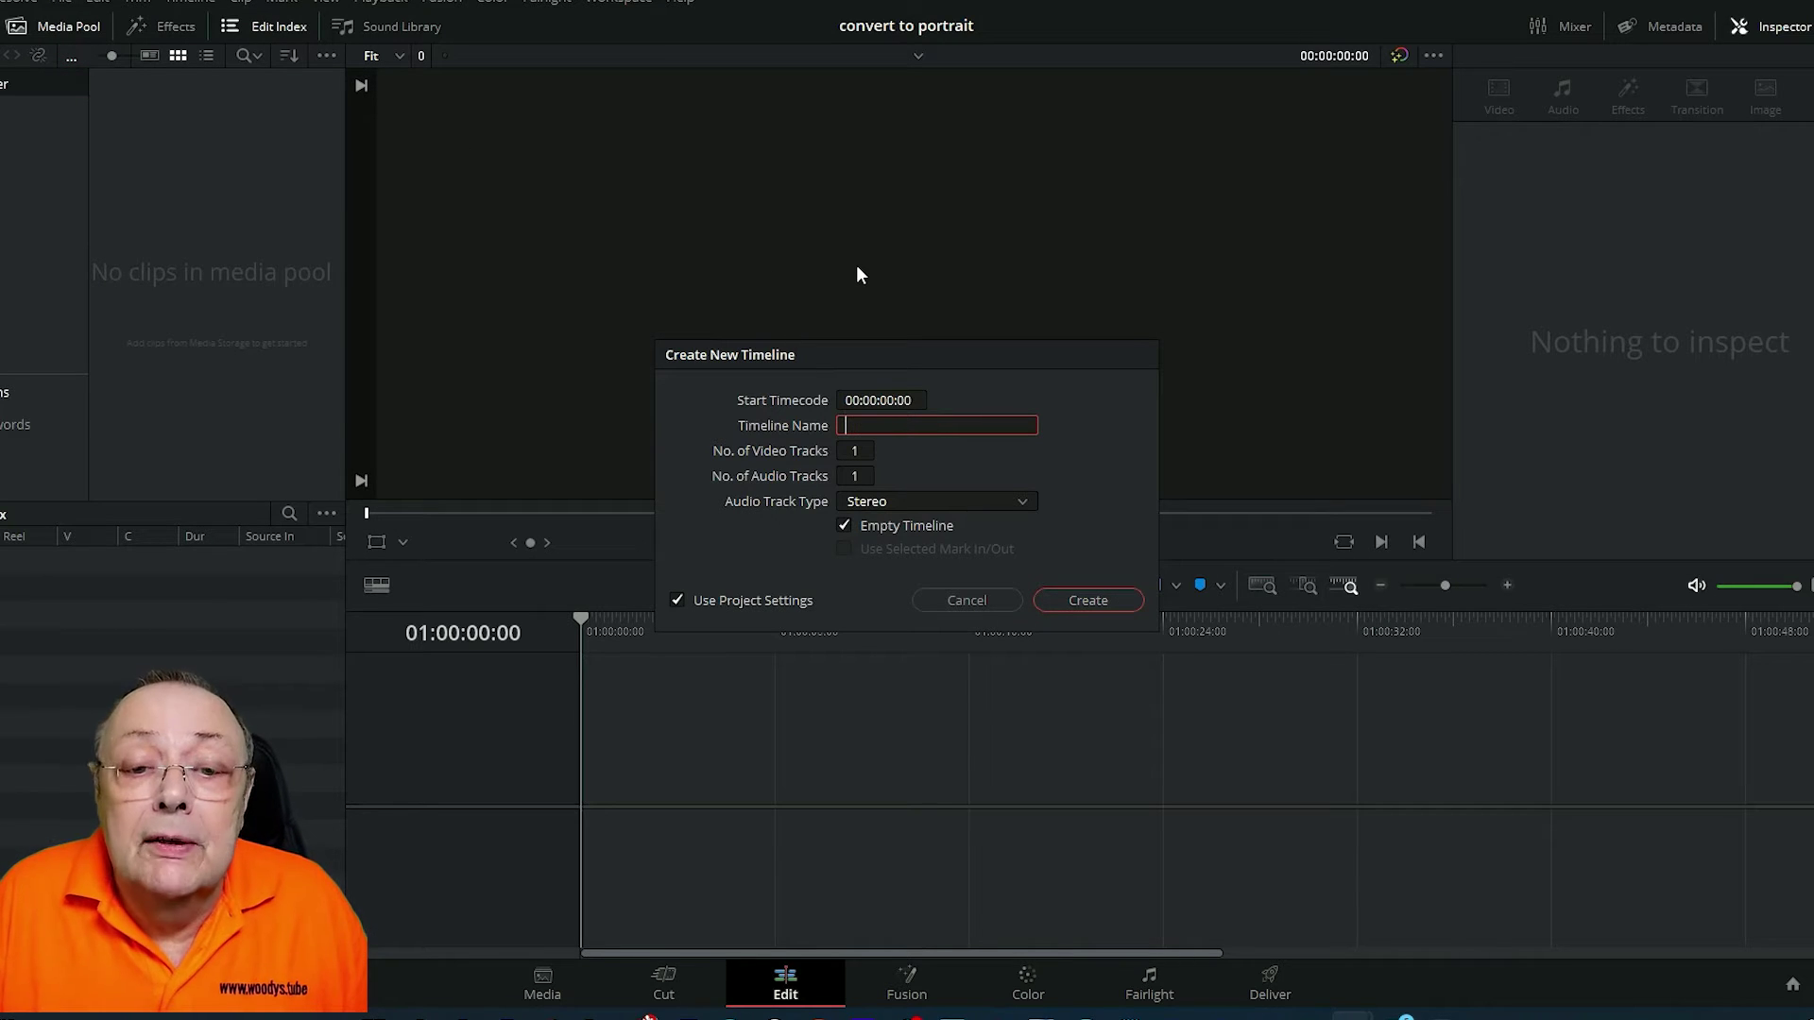
pyautogui.write('co')
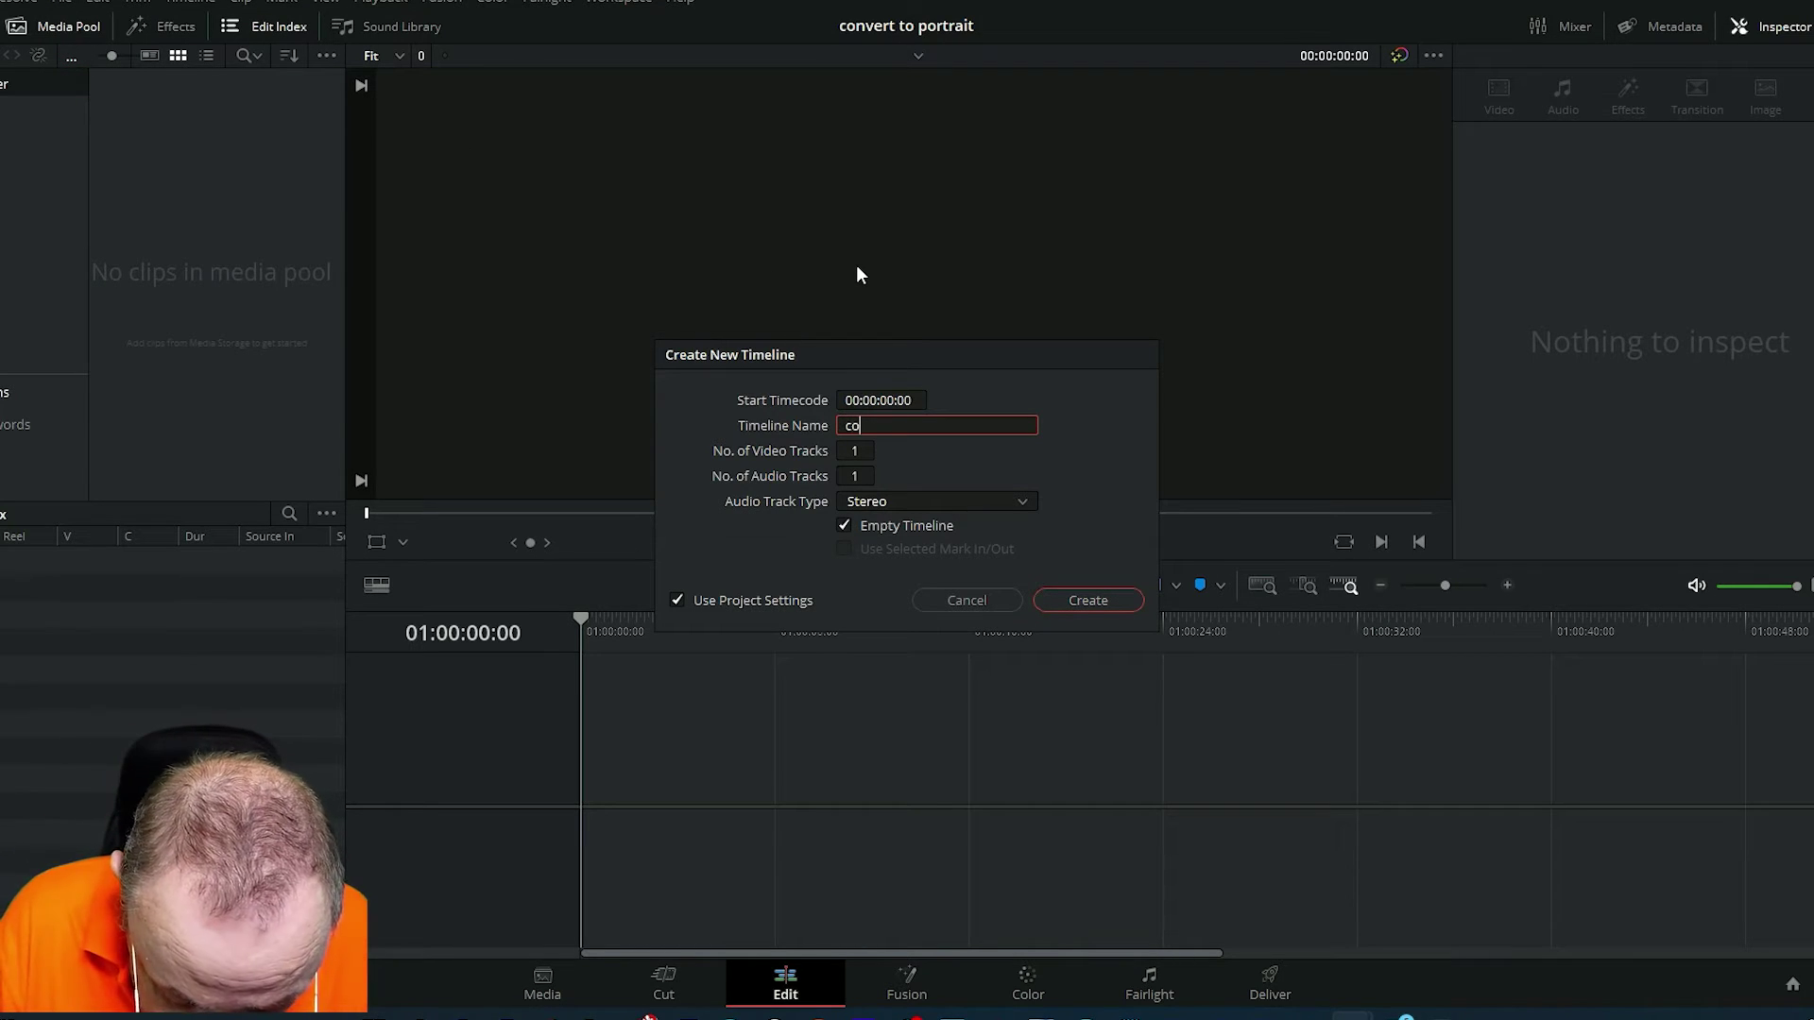
pyautogui.write('version')
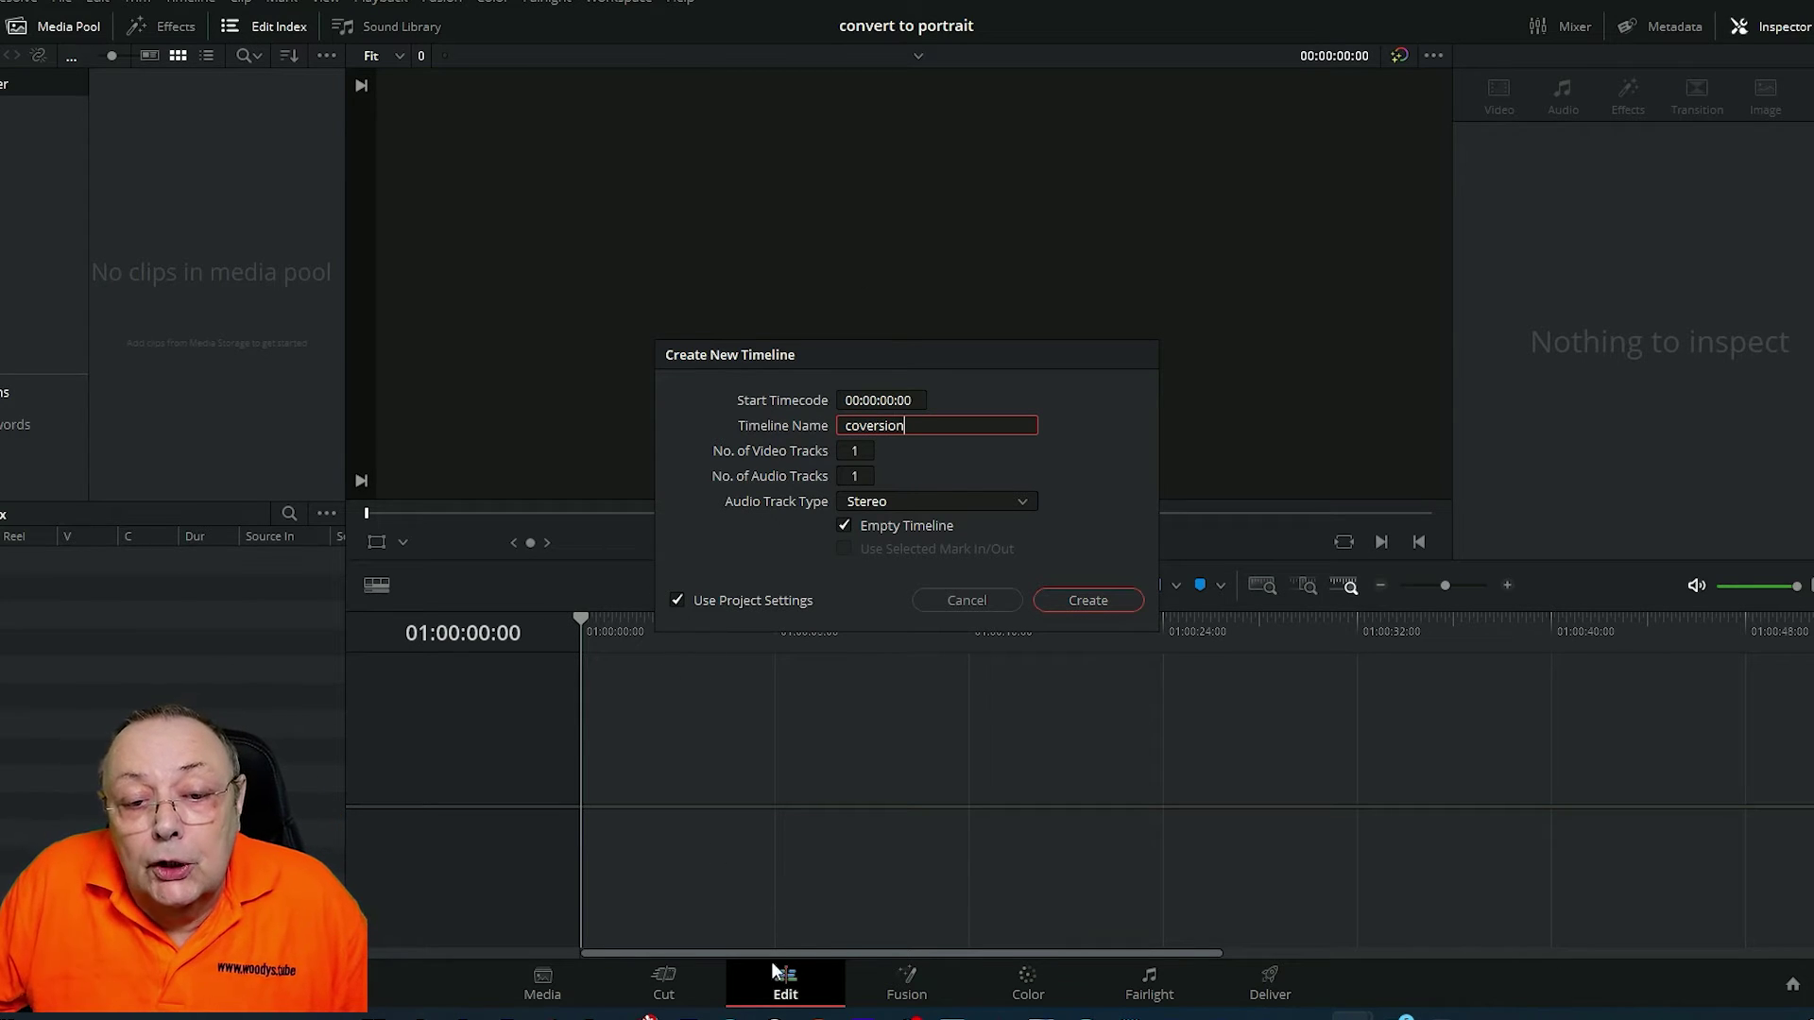
pyautogui.click(680, 600)
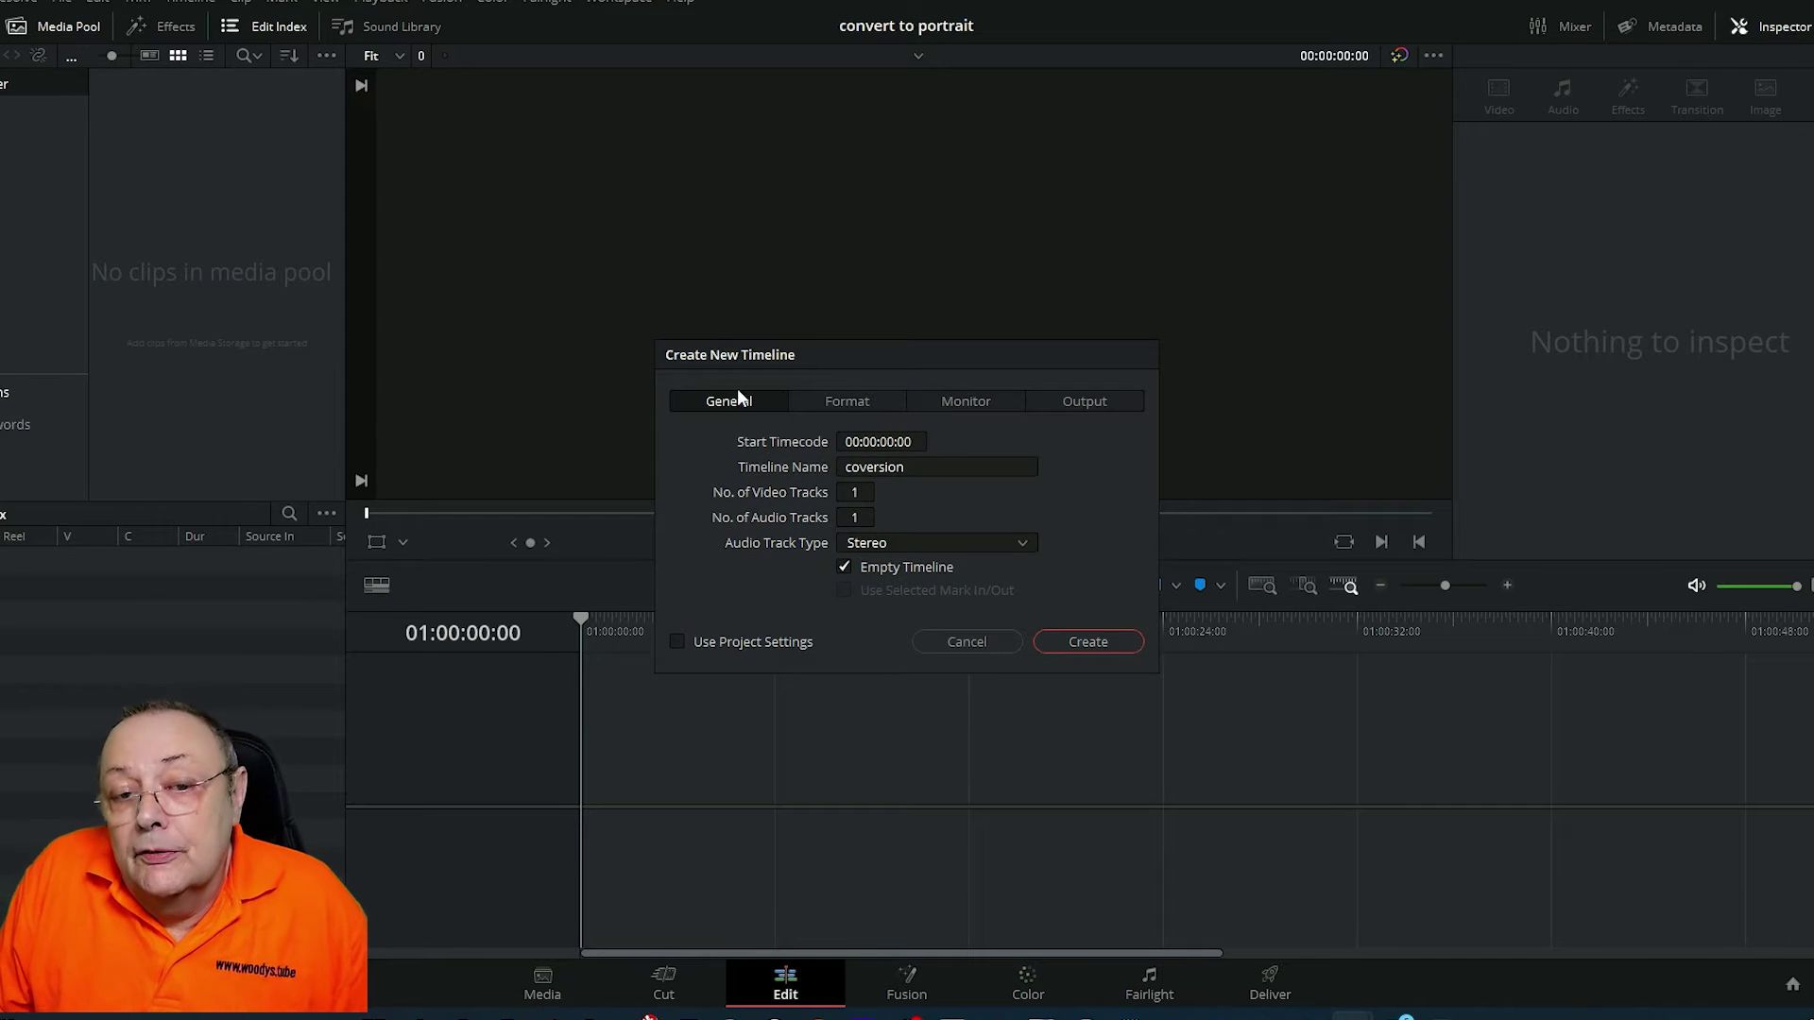
# Step: Give the timeline a custom 1080 x 1920 resolution in the Format tab and create it
pyautogui.click(859, 405)
pyautogui.click(1028, 441)
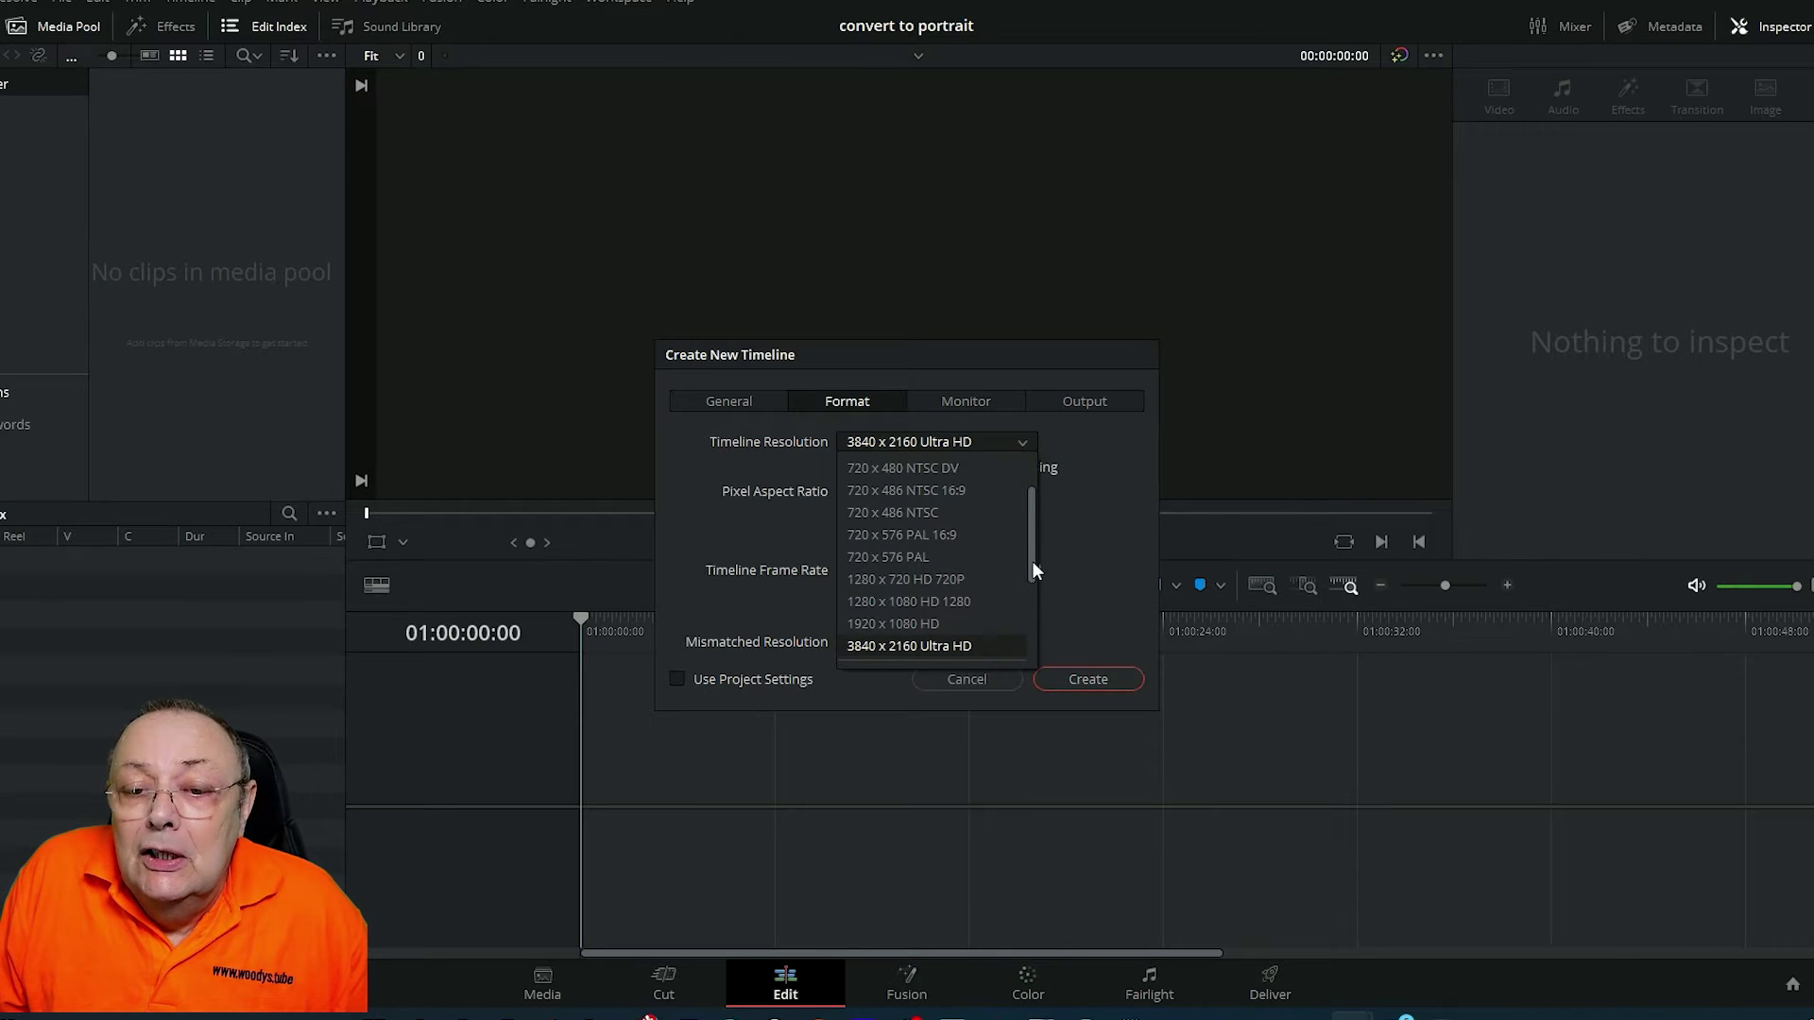
pyautogui.moveTo(1032, 561); pyautogui.dragTo(1039, 485)
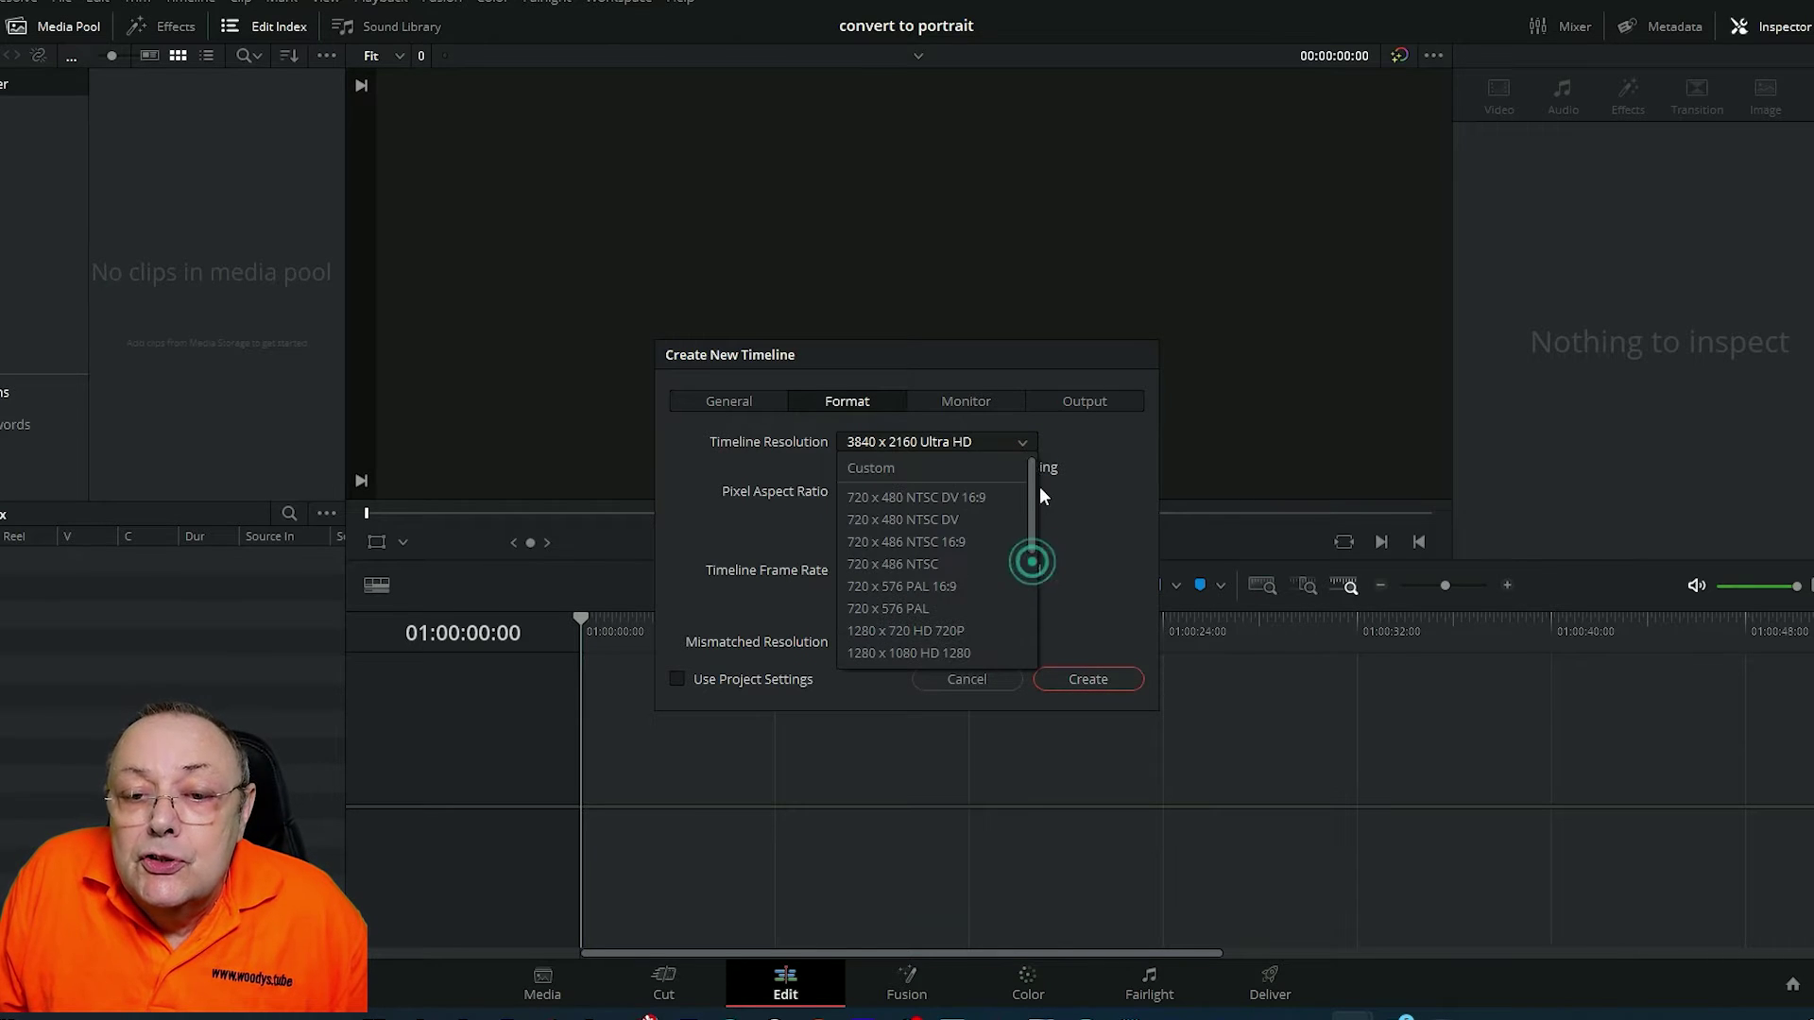
pyautogui.click(905, 470)
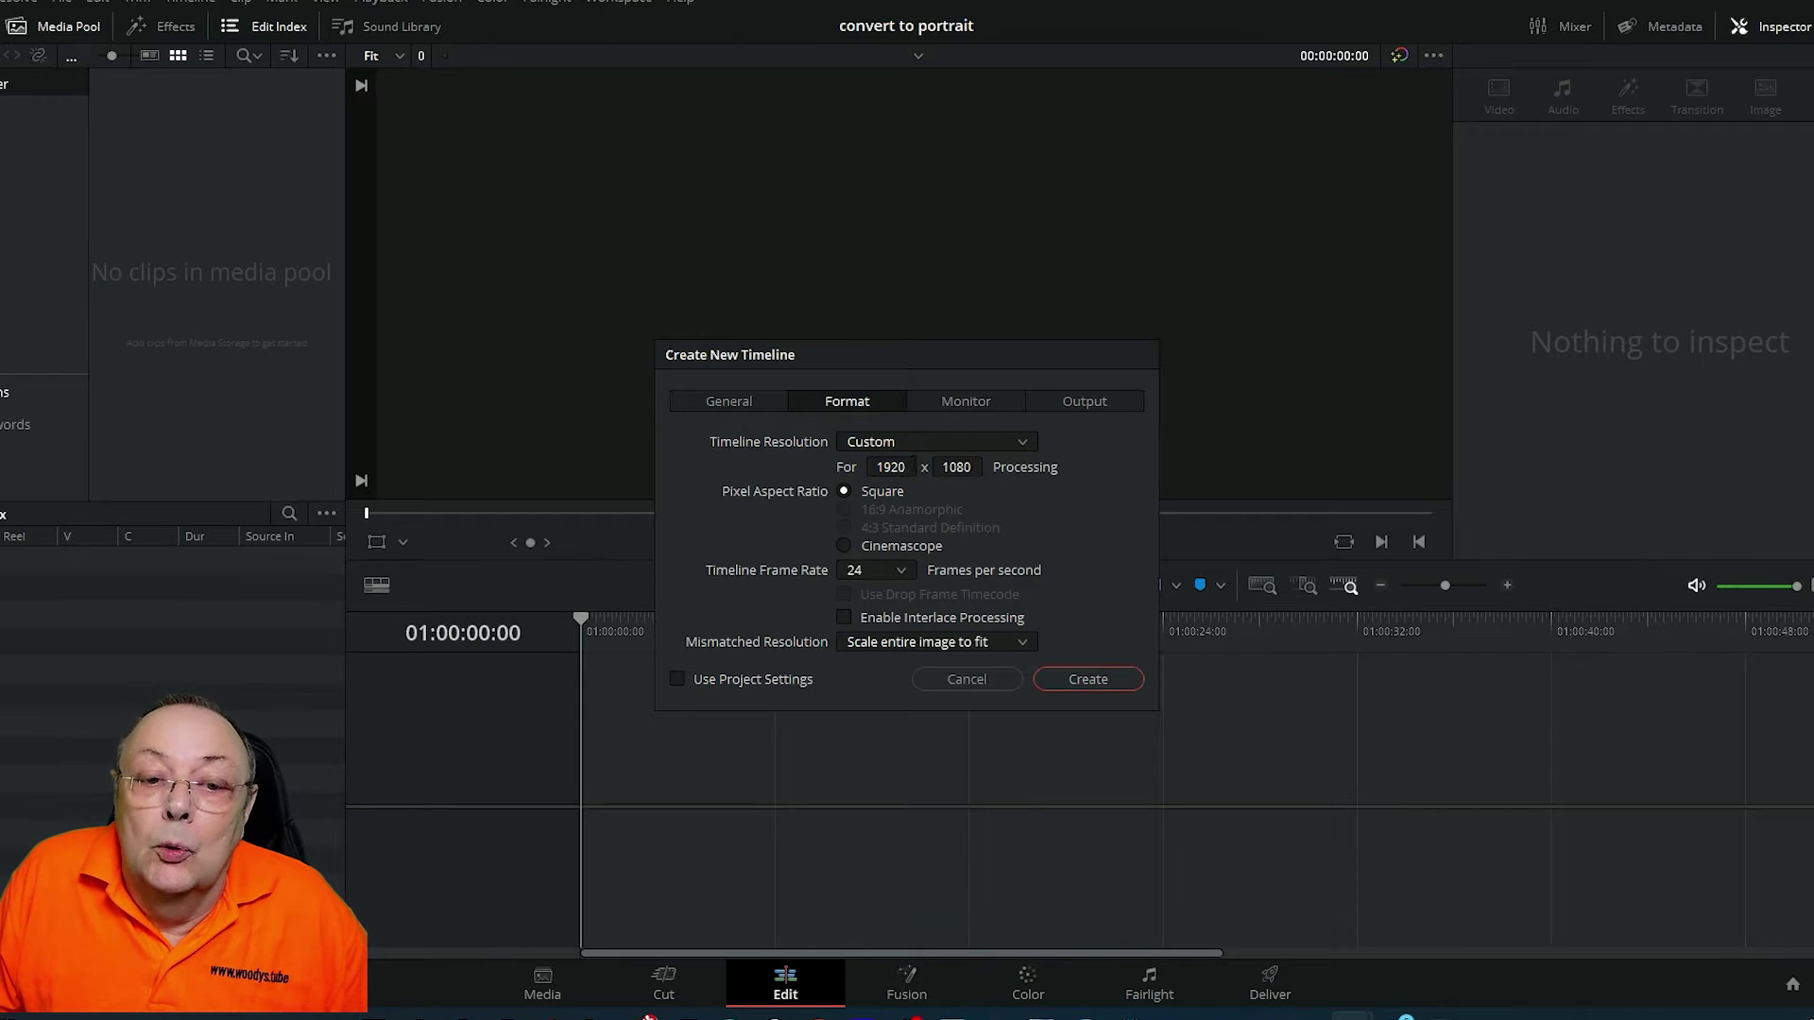
pyautogui.click(893, 467)
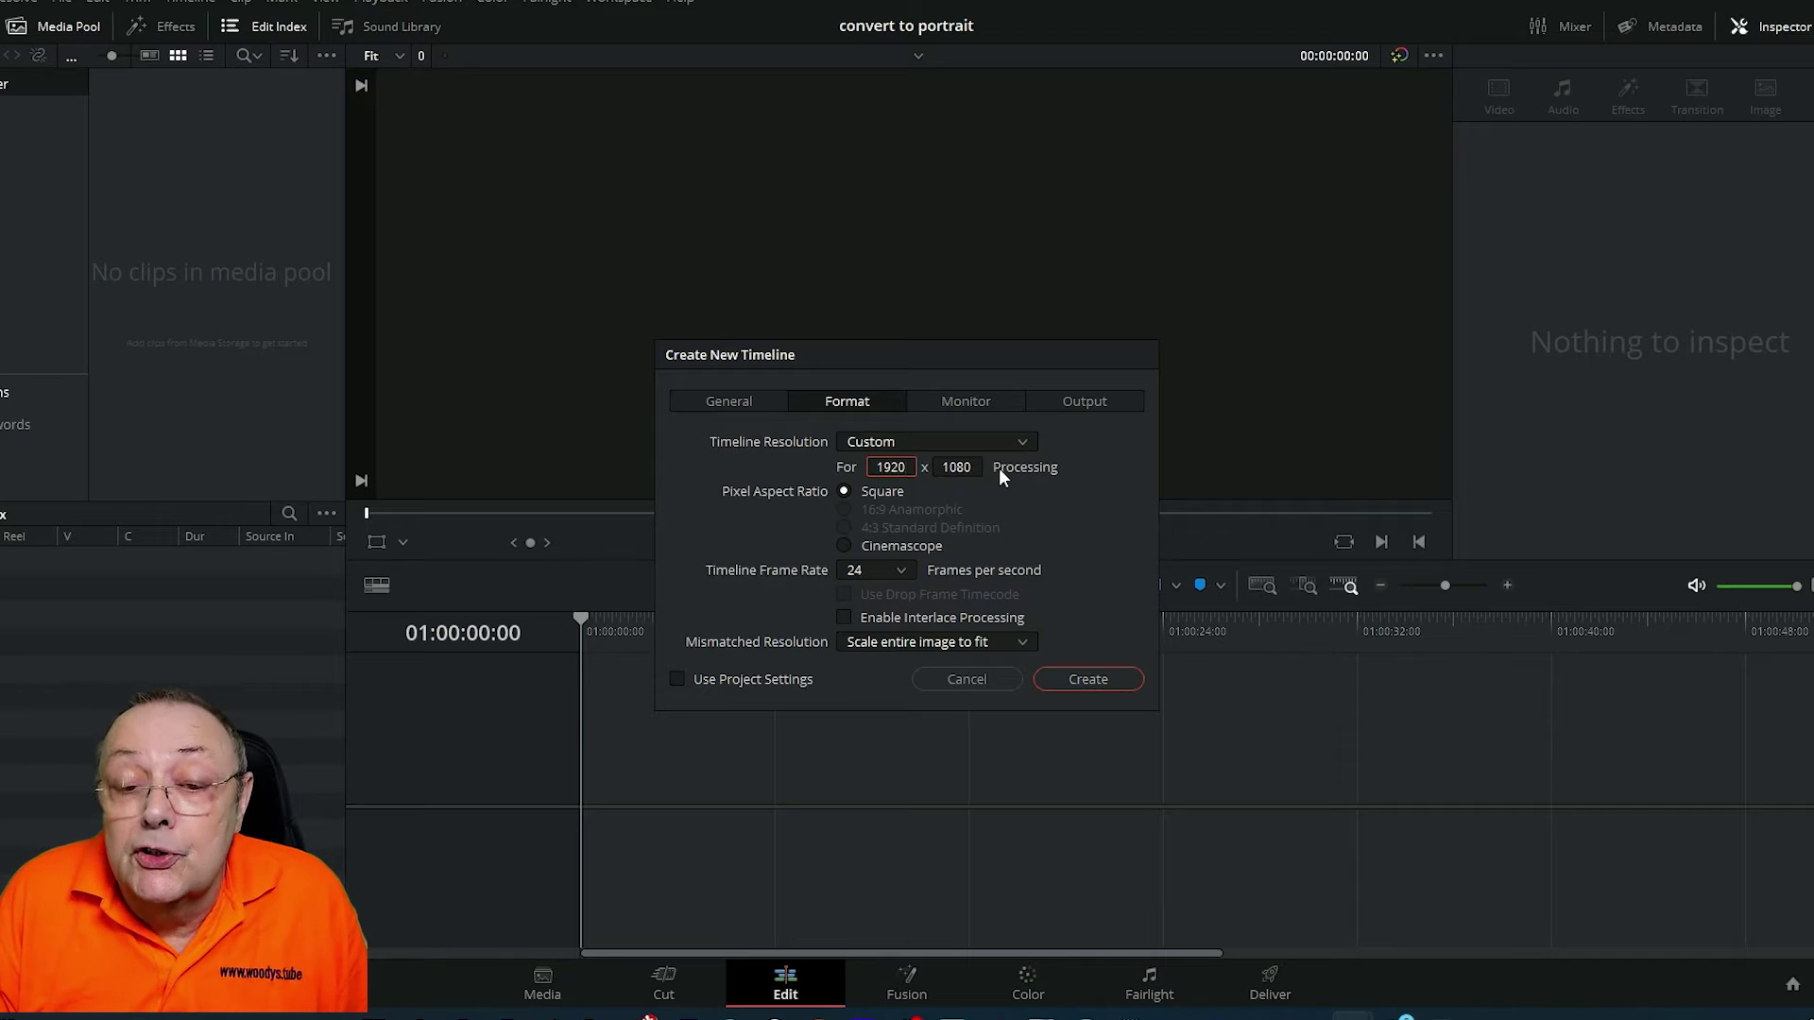
pyautogui.press('BackSpace')
pyautogui.press('BackSpace')
pyautogui.press('BackSpace')
pyautogui.press('BackSpace')
pyautogui.write('1080')
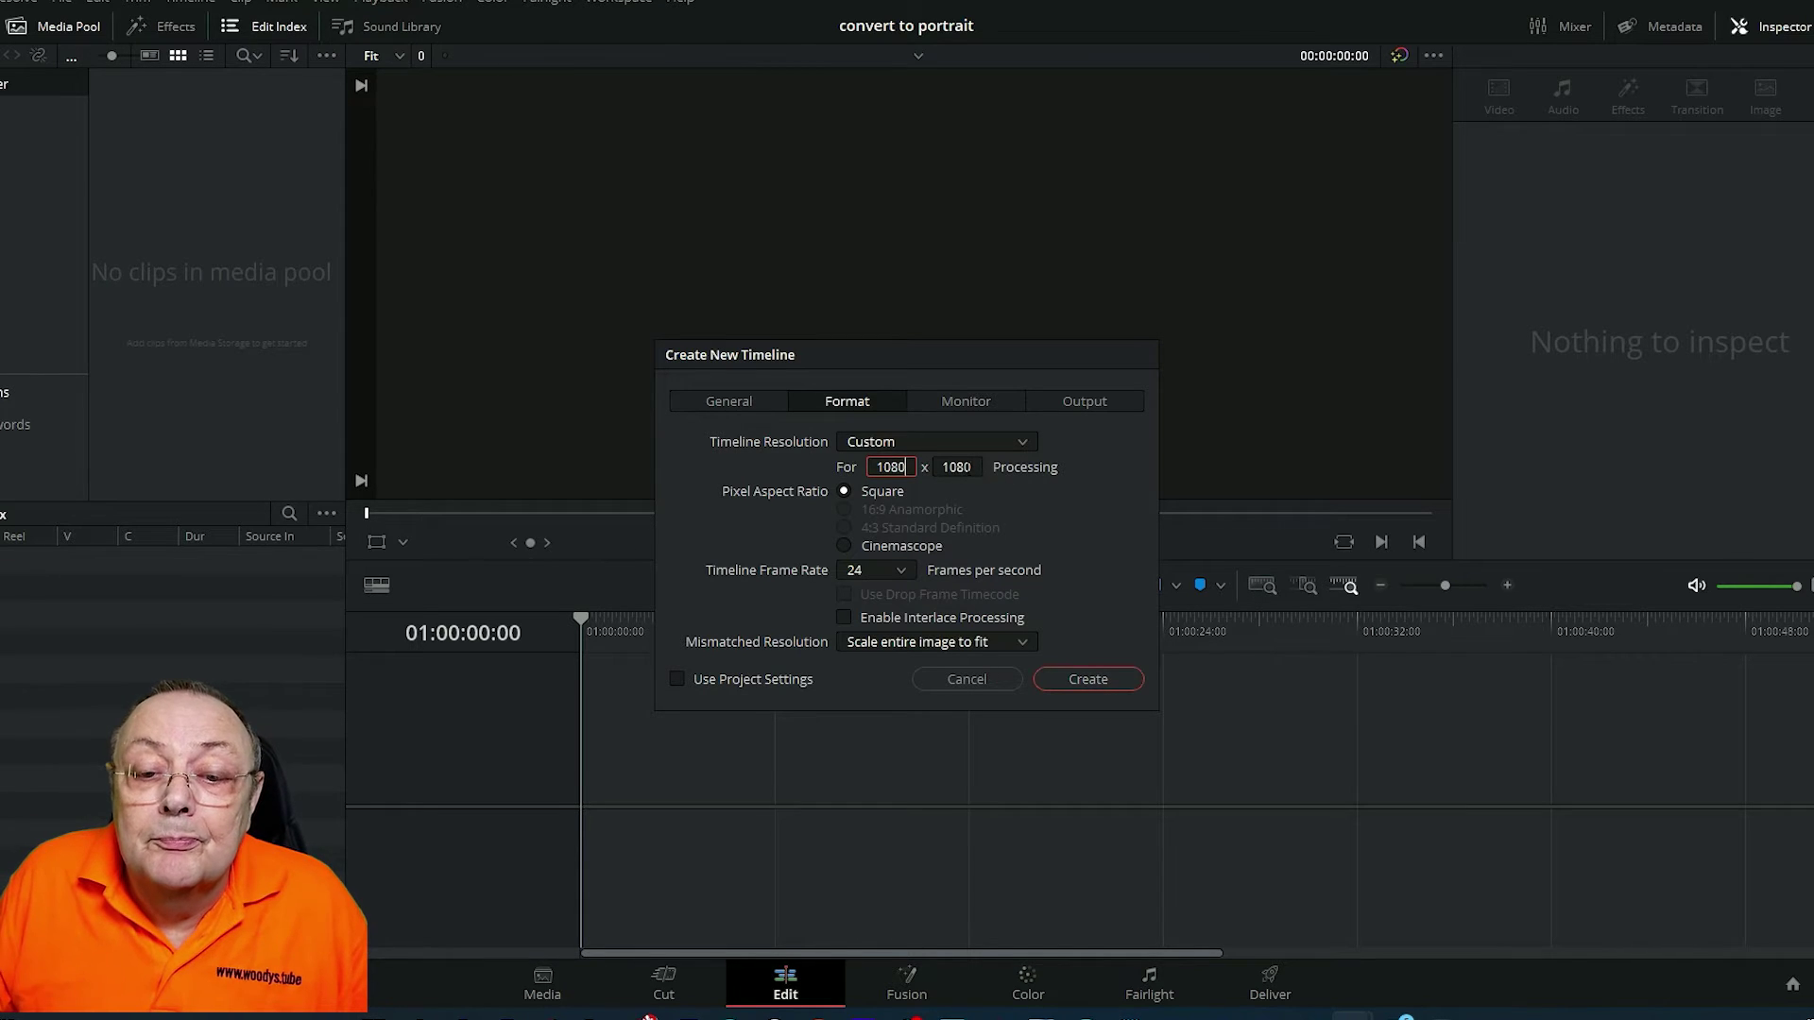
pyautogui.click(973, 469)
pyautogui.press('BackSpace')
pyautogui.press('BackSpace')
pyautogui.press('BackSpace')
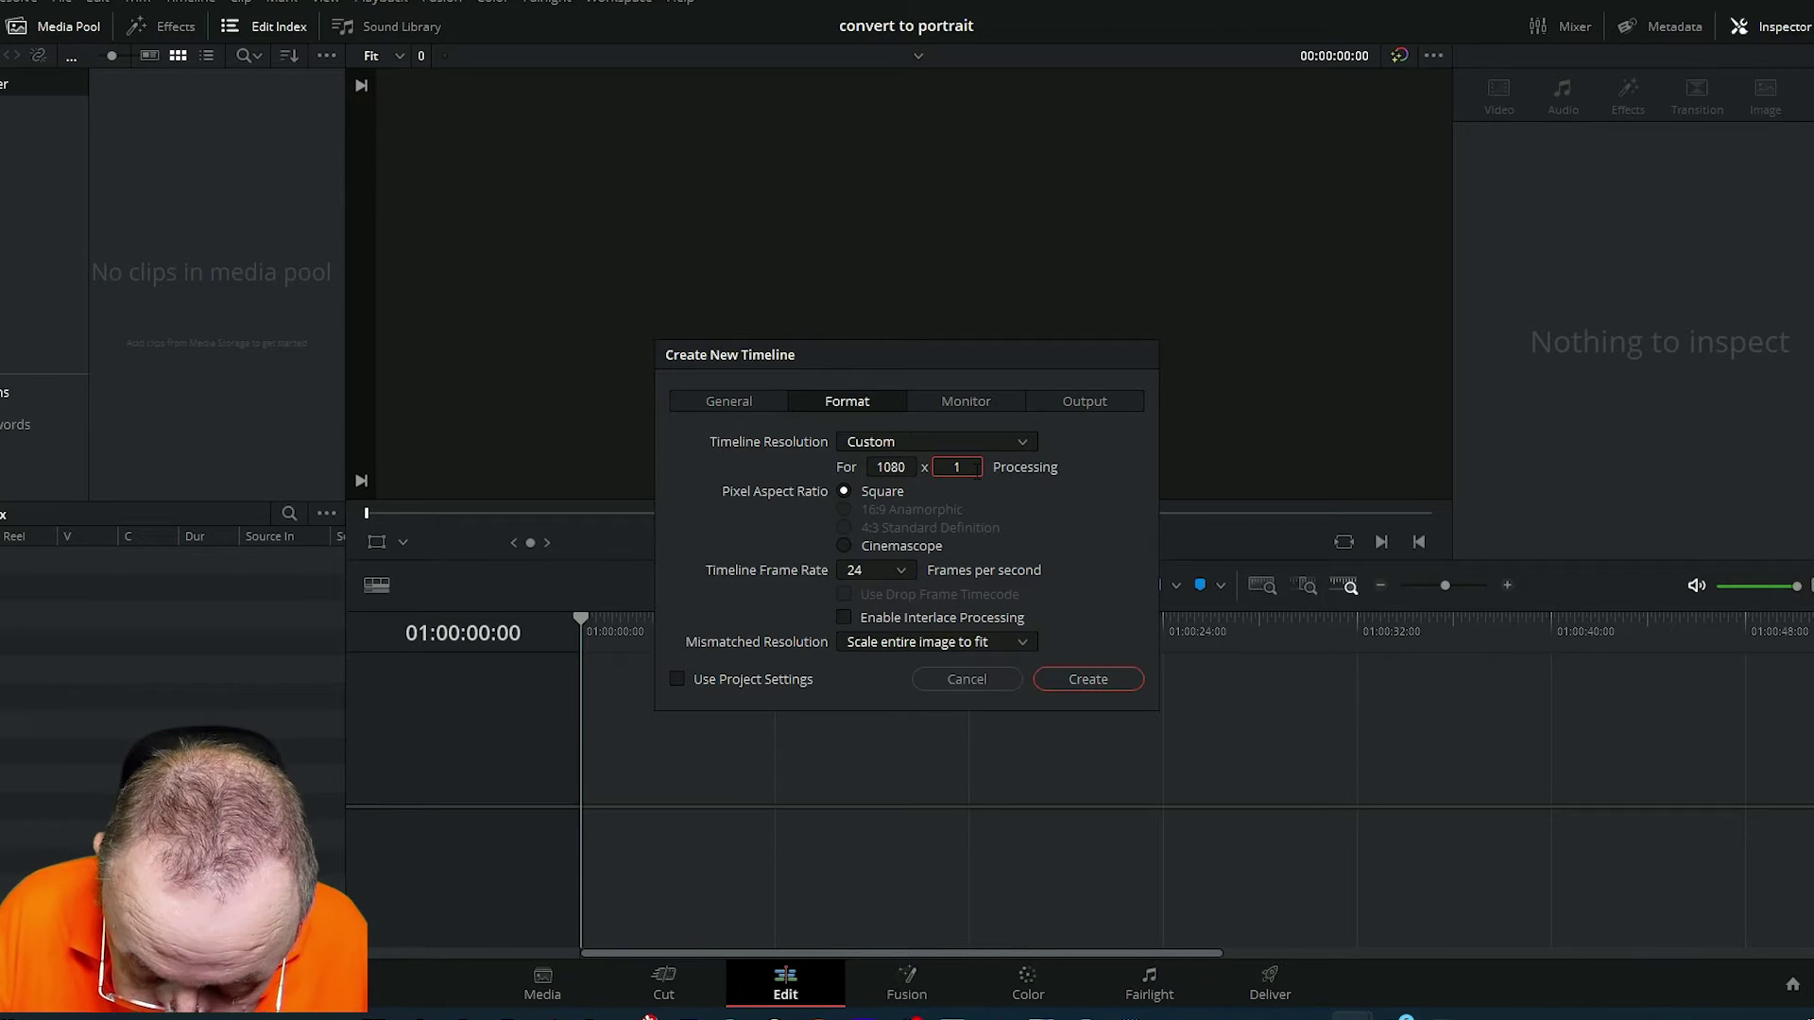
pyautogui.write('920')
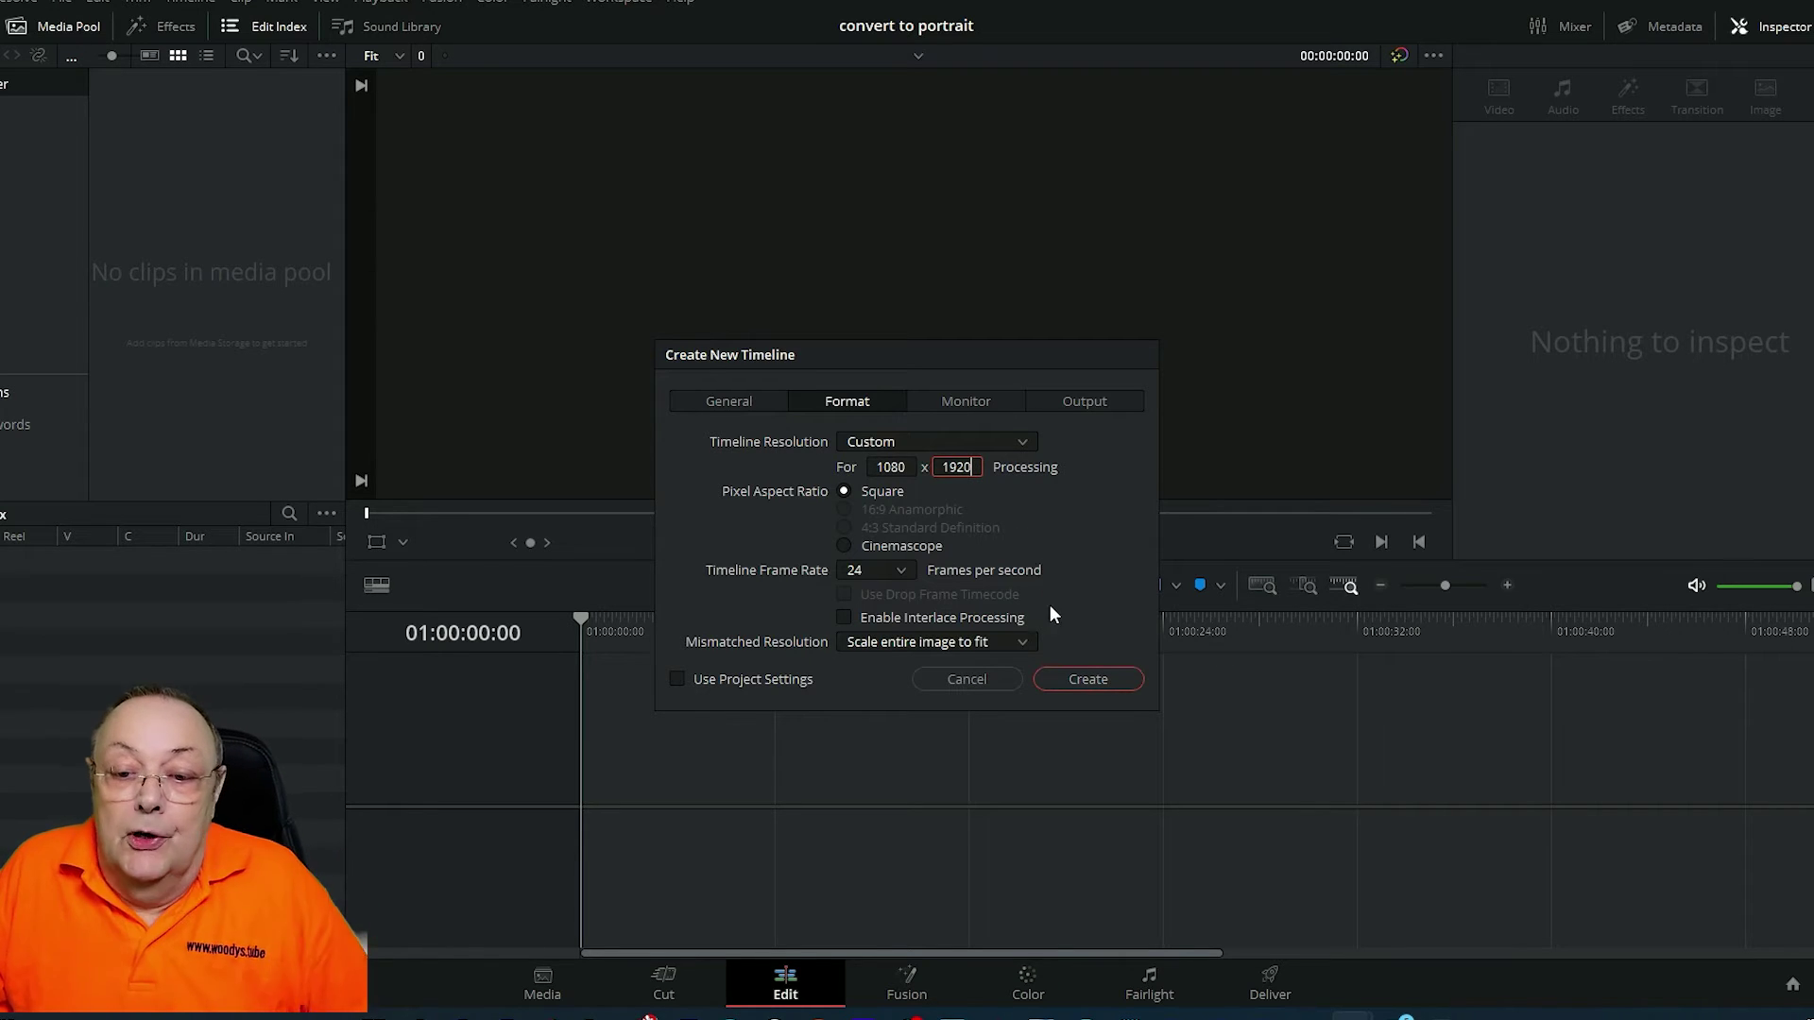
pyautogui.click(1088, 680)
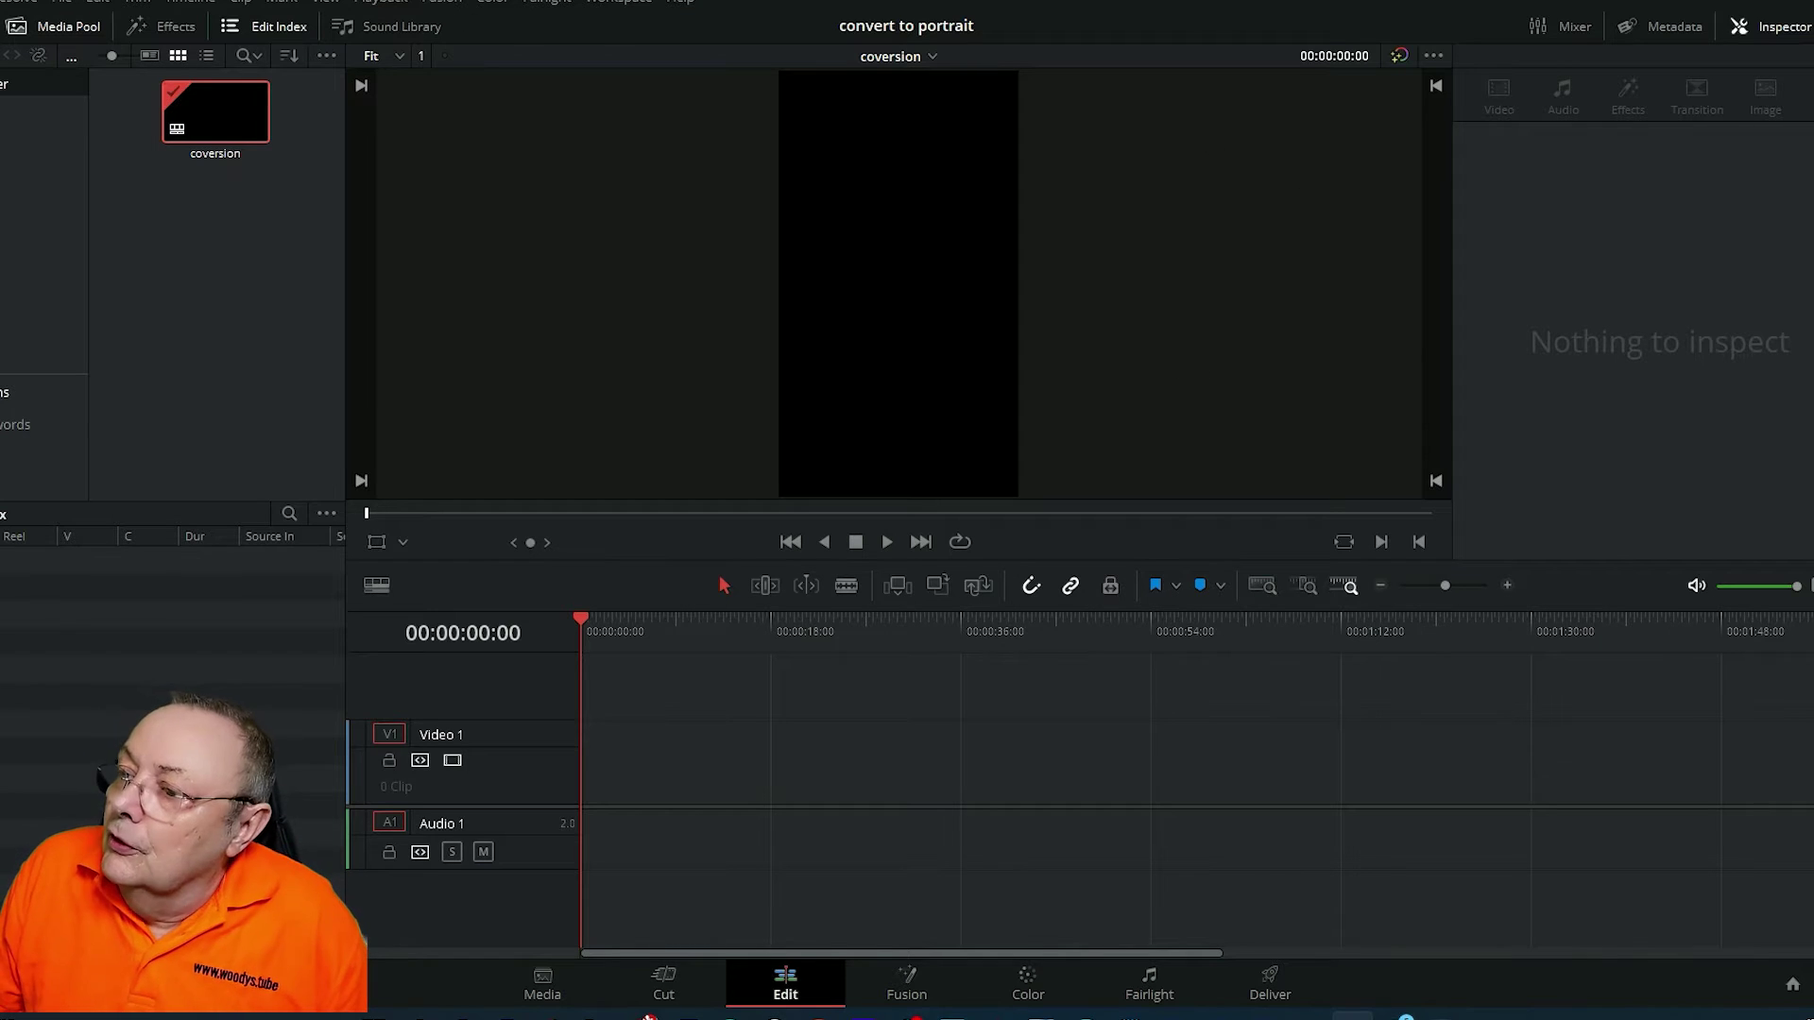
# Step: Import the video file into the Media Pool and place the clip on the coversion timeline
pyautogui.moveTo(1813, 322); pyautogui.dragTo(173, 285)
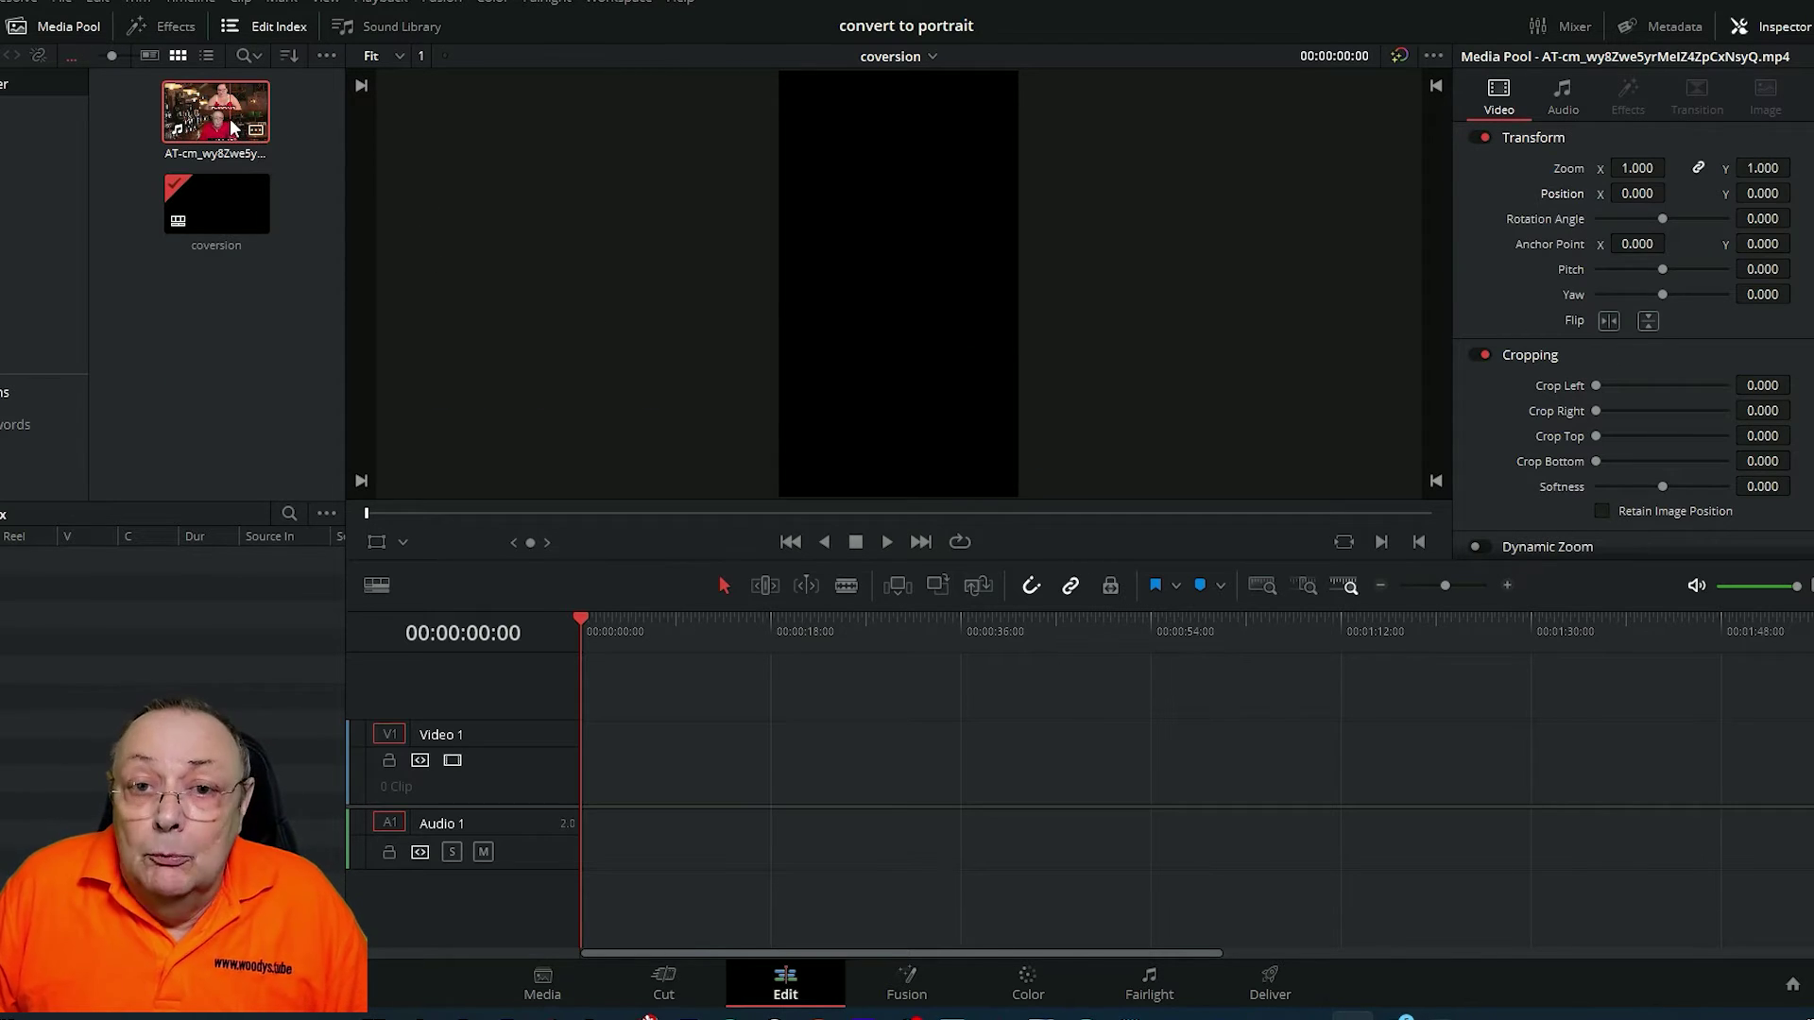
pyautogui.moveTo(227, 123); pyautogui.dragTo(587, 797)
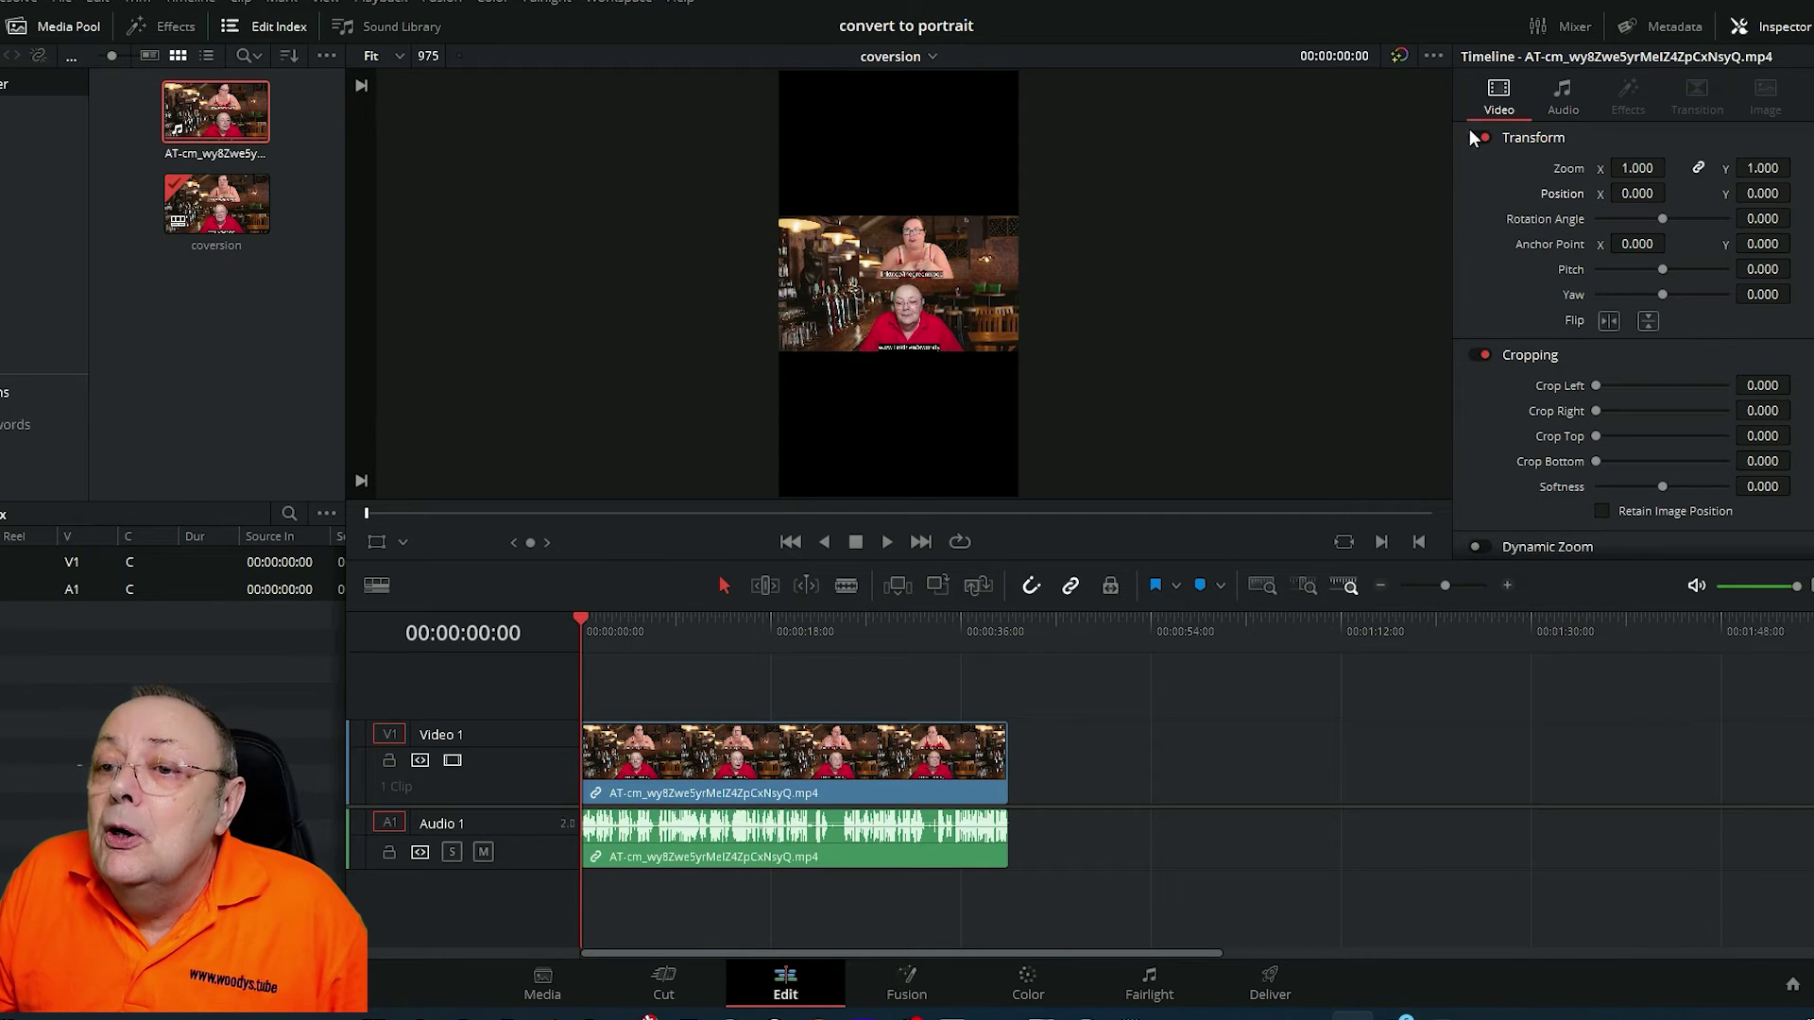
# Step: Reopen the Inspector and raise the clip's zoom to 3.230 to fill the frame height
pyautogui.click(1774, 31)
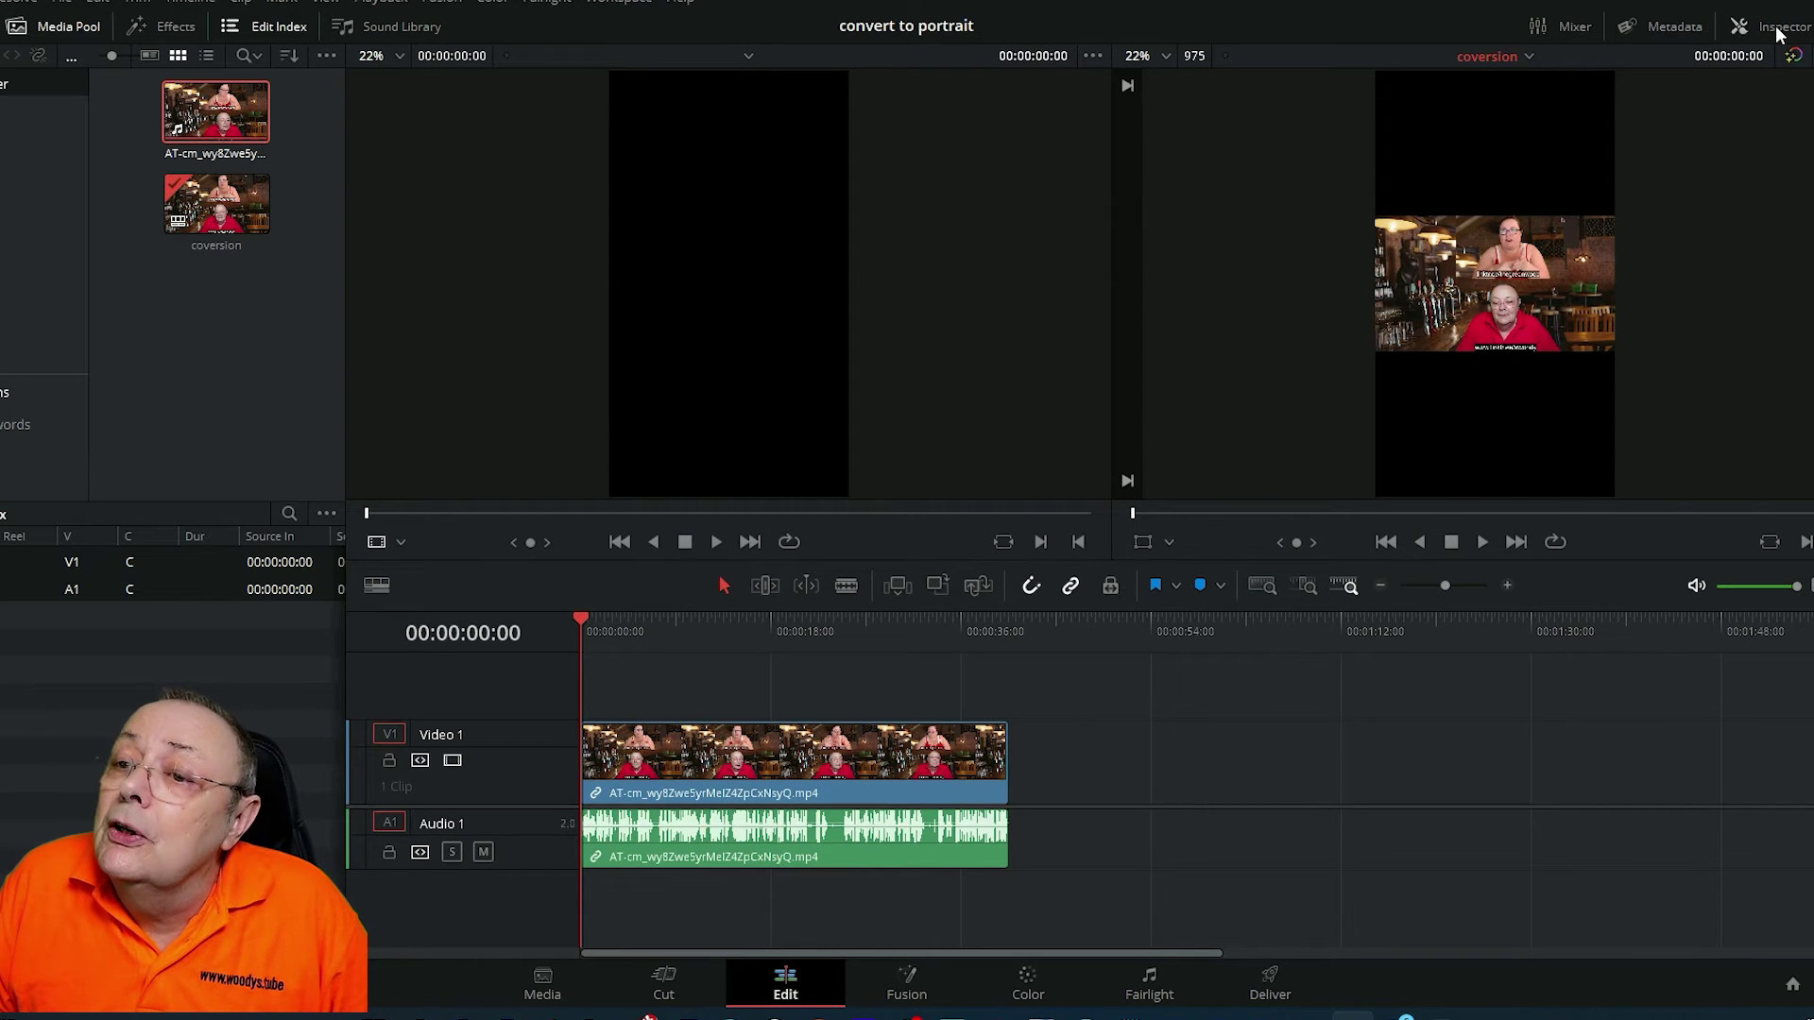
pyautogui.click(1776, 34)
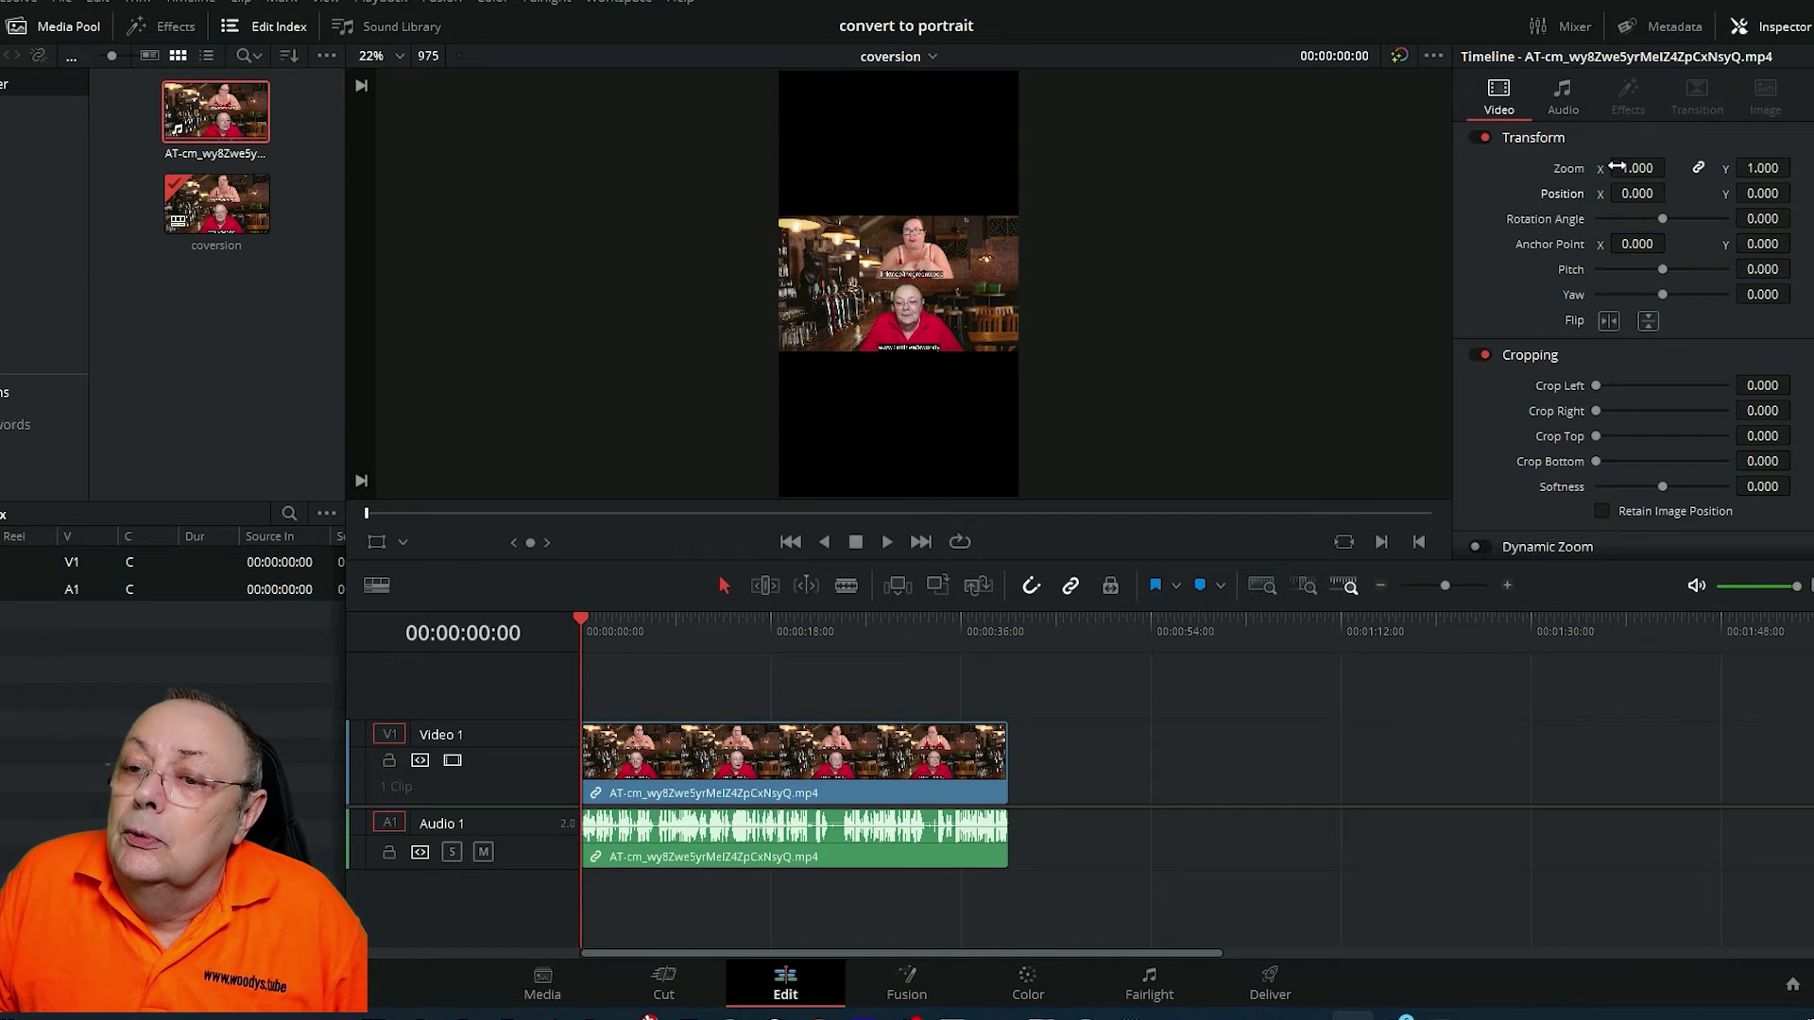
pyautogui.moveTo(1637, 169); pyautogui.dragTo(1675, 168)
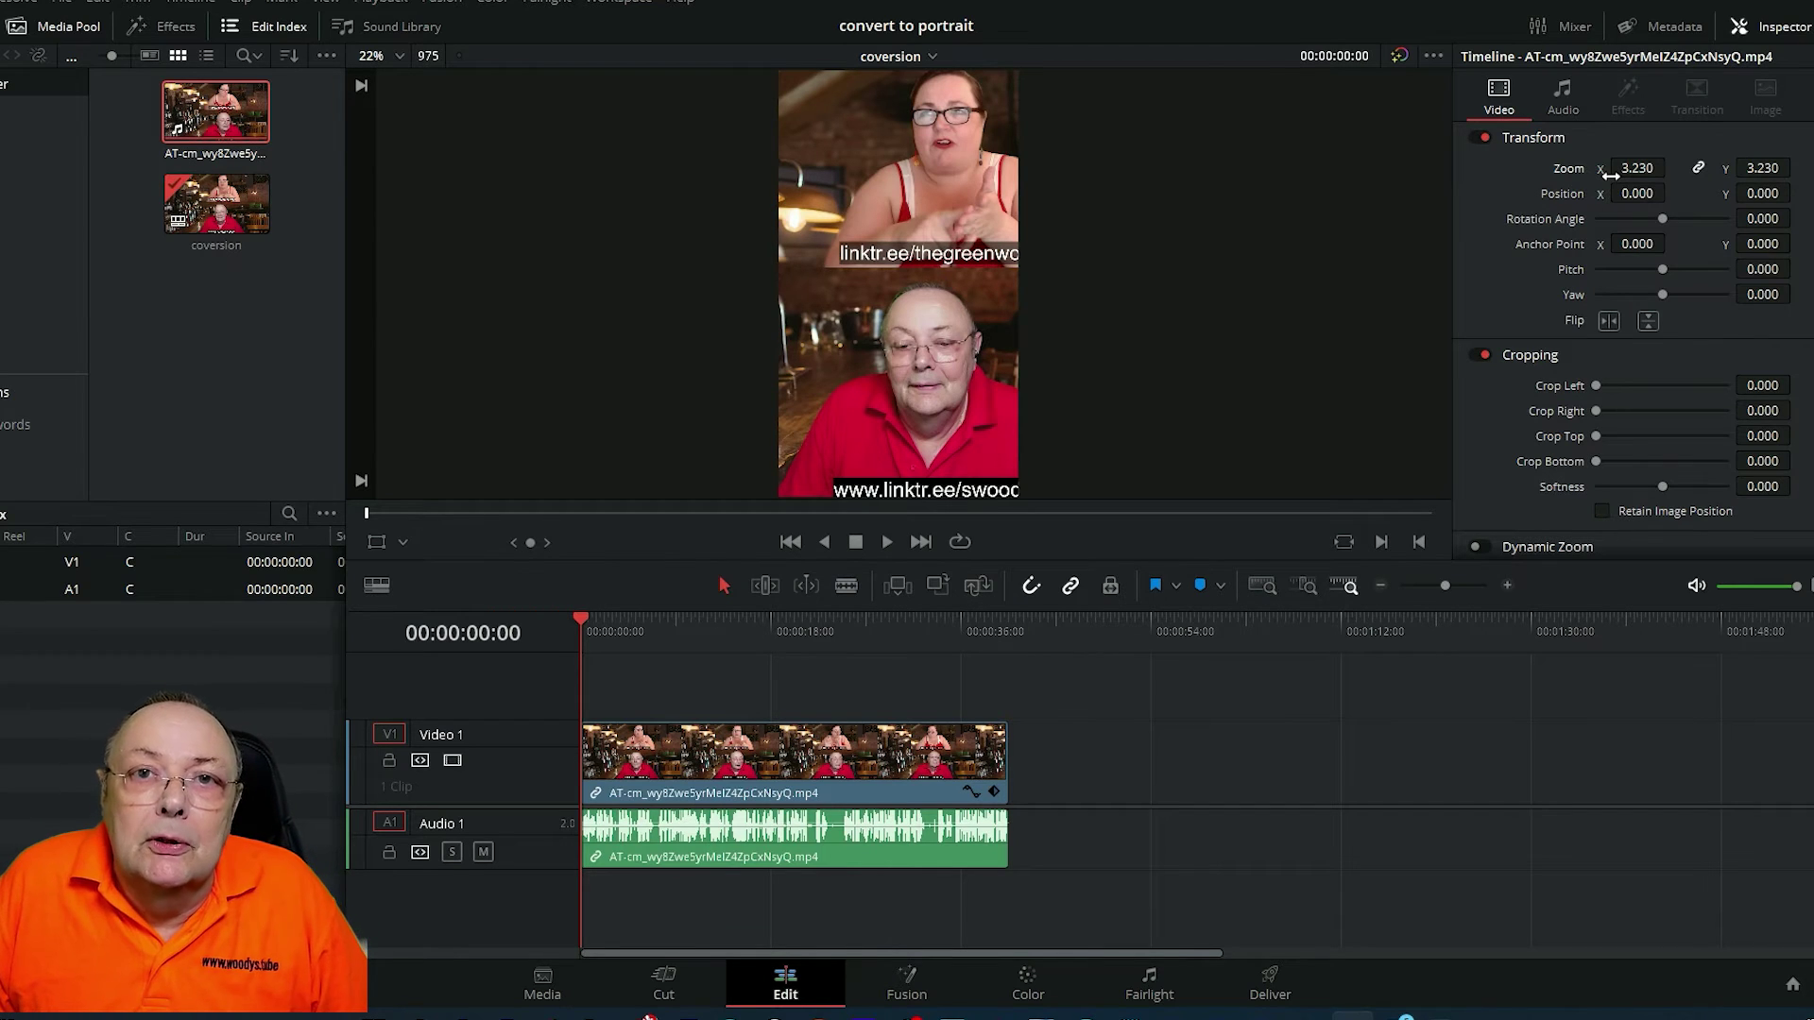
# Step: Adjust the clip's zoom to 3.280 and shift Position X to -233
pyautogui.moveTo(1638, 169); pyautogui.dragTo(1192, 216)
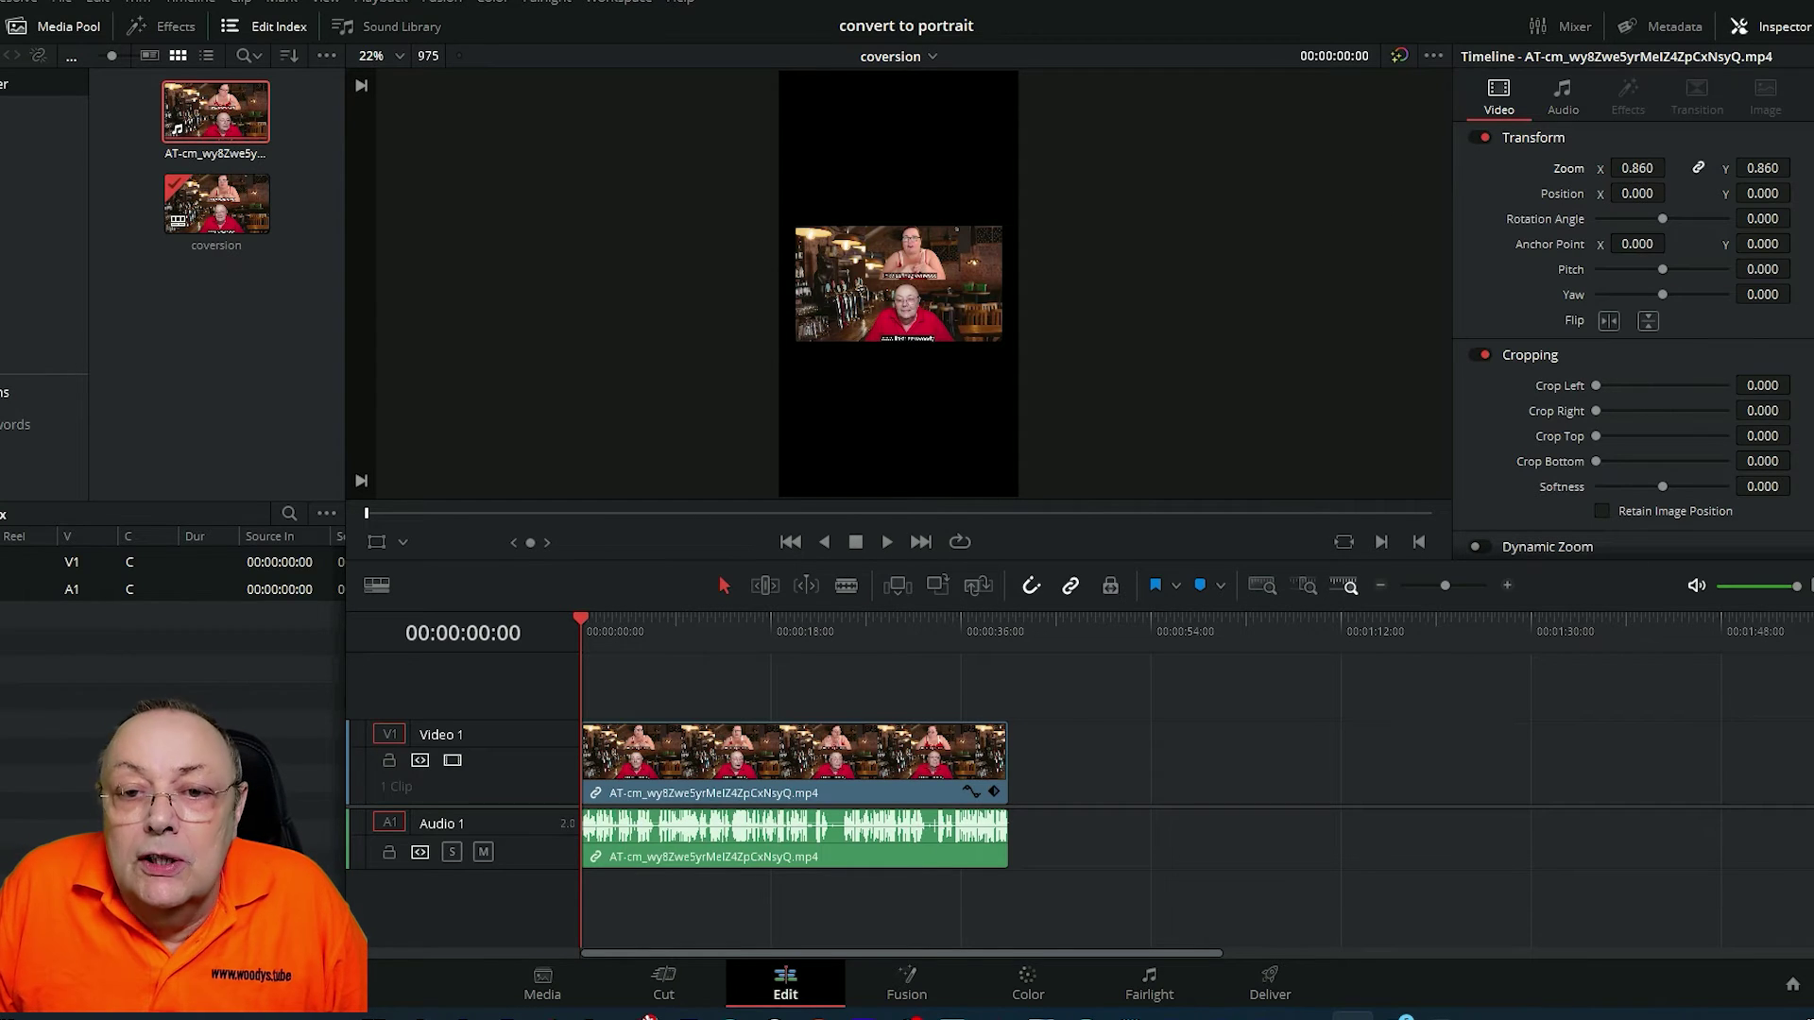
pyautogui.moveTo(1627, 168); pyautogui.dragTo(1669, 168)
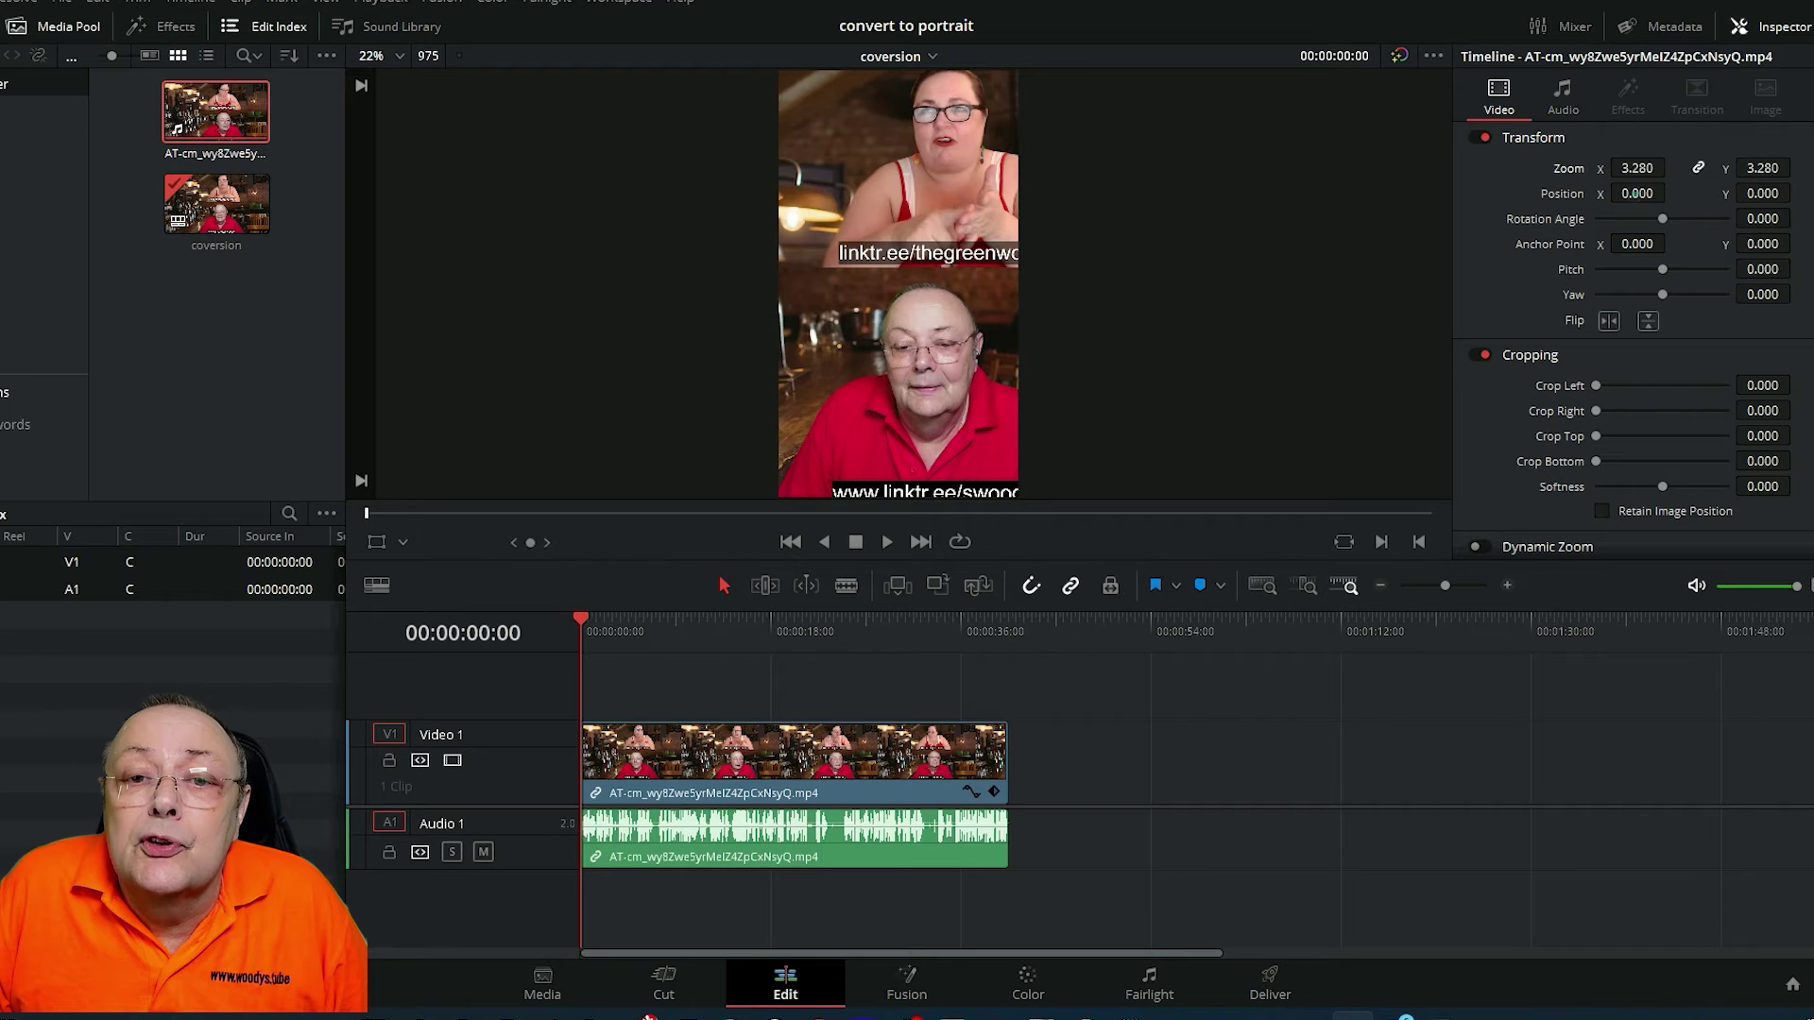
pyautogui.moveTo(1635, 192); pyautogui.dragTo(1541, 193)
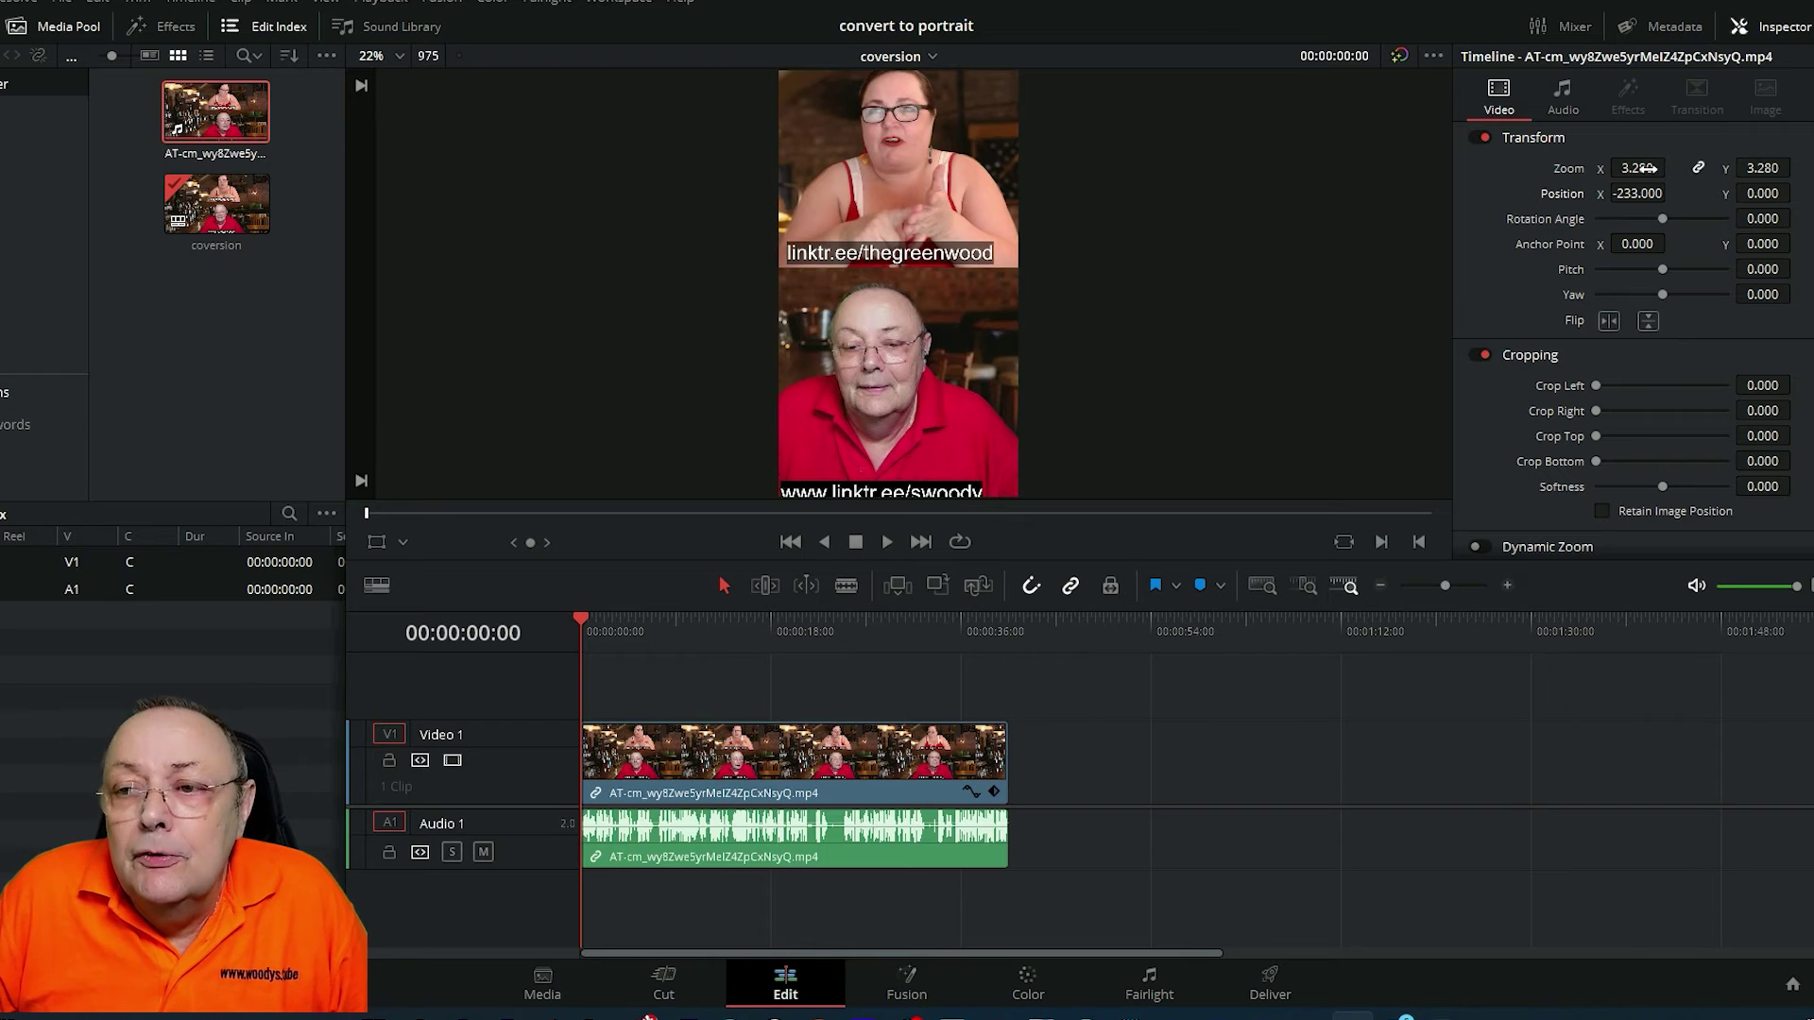
# Step: Settle the clip's zoom at 3.130, then switch to the Deliver page
pyautogui.moveTo(1644, 168); pyautogui.dragTo(1592, 168)
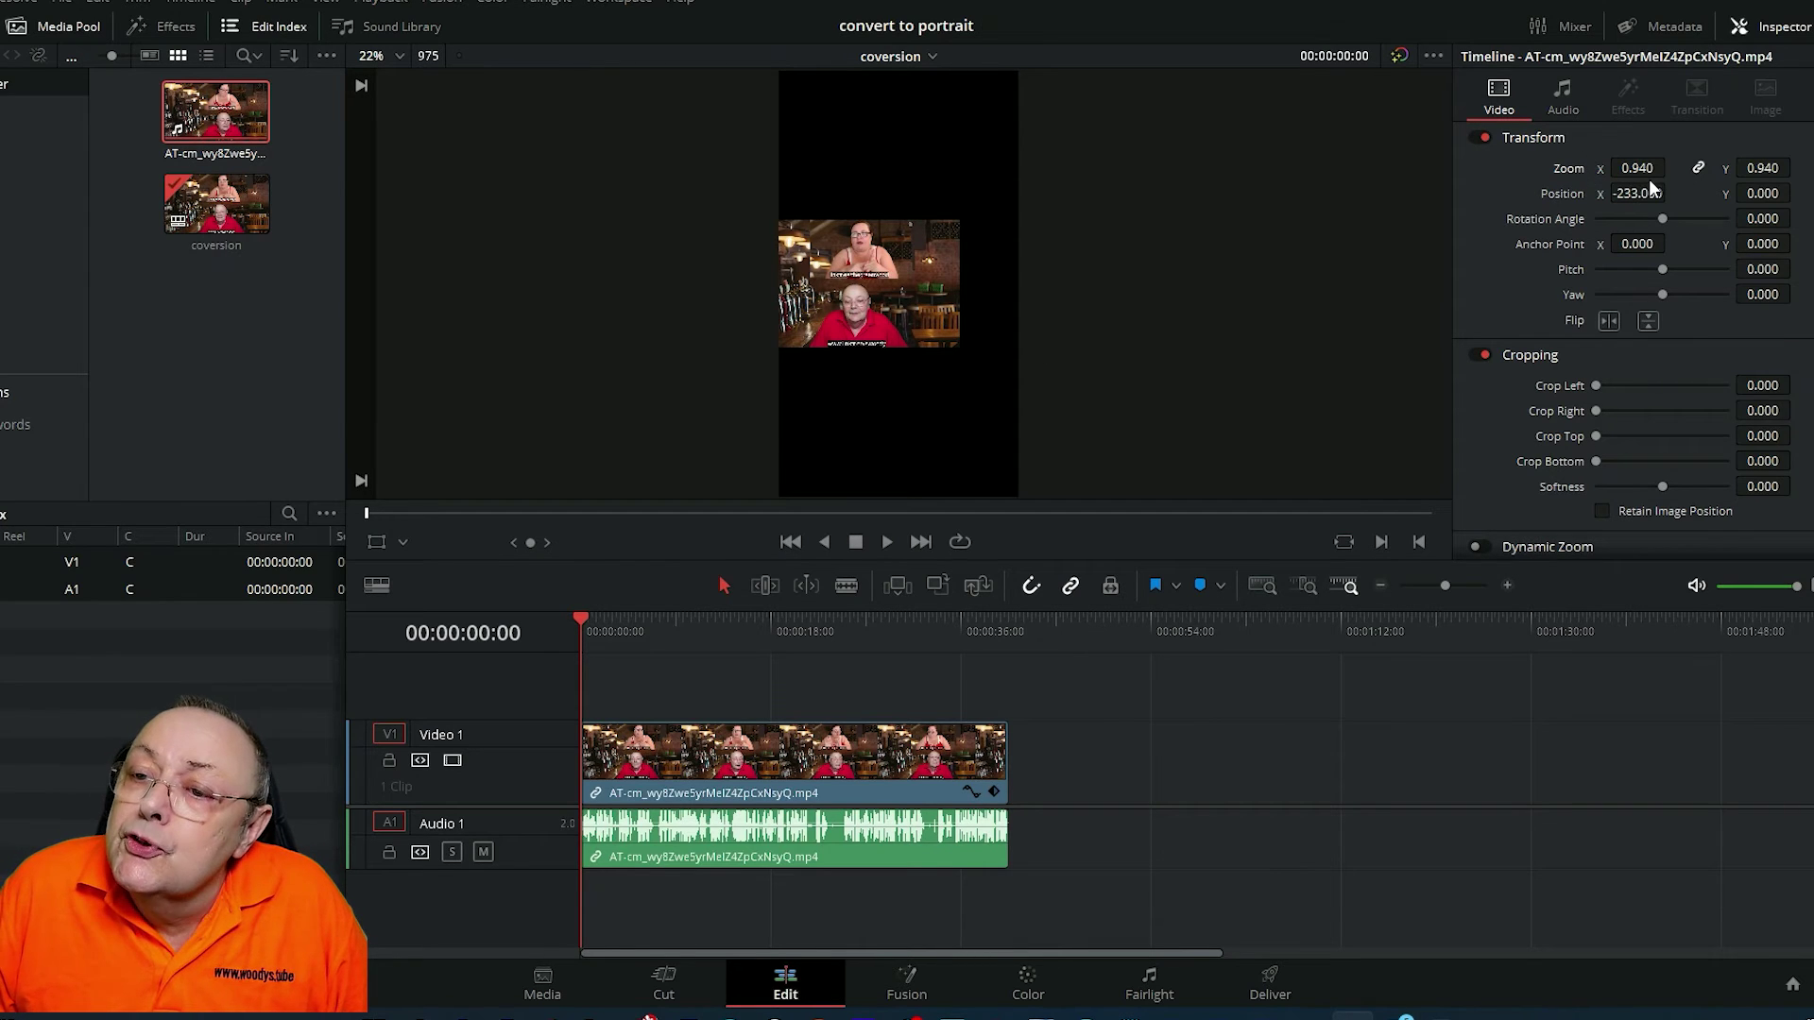
pyautogui.moveTo(1638, 168); pyautogui.dragTo(1691, 168)
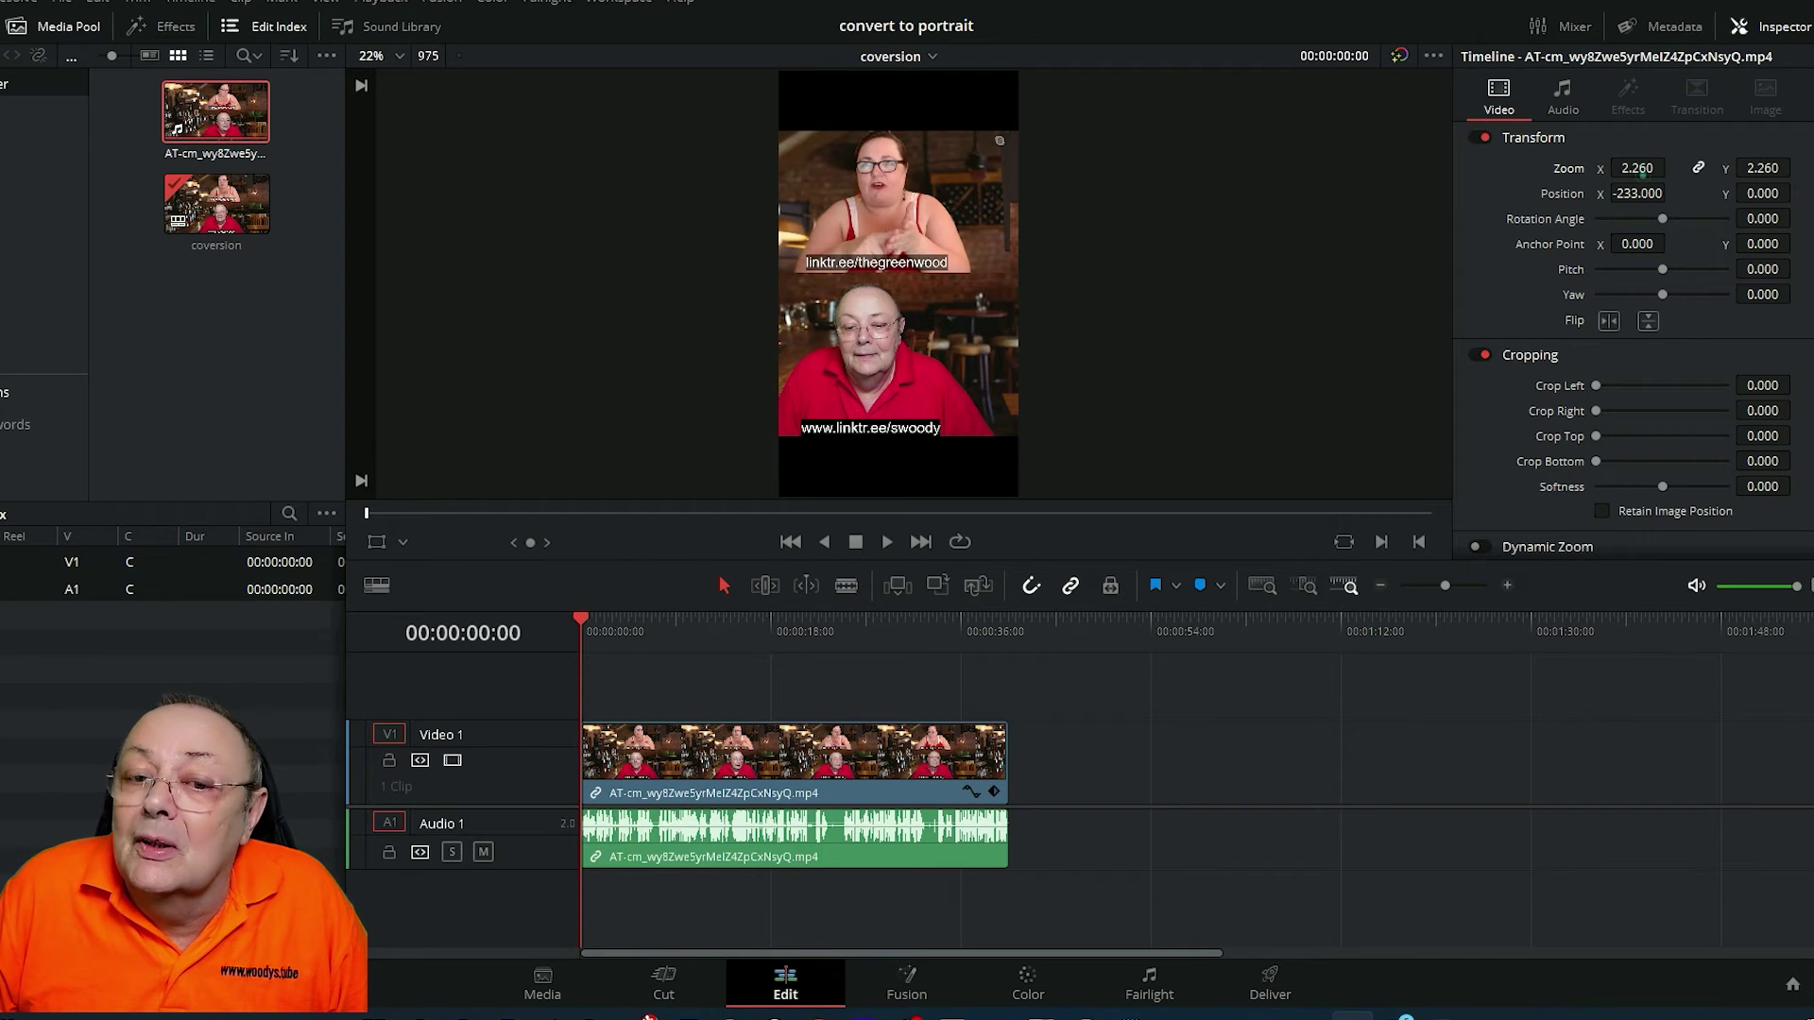
pyautogui.moveTo(1637, 169)
pyautogui.mouseDown()
pyautogui.moveTo(1596, 169)
pyautogui.moveTo(1671, 167)
pyautogui.moveTo(1644, 171)
pyautogui.mouseUp()
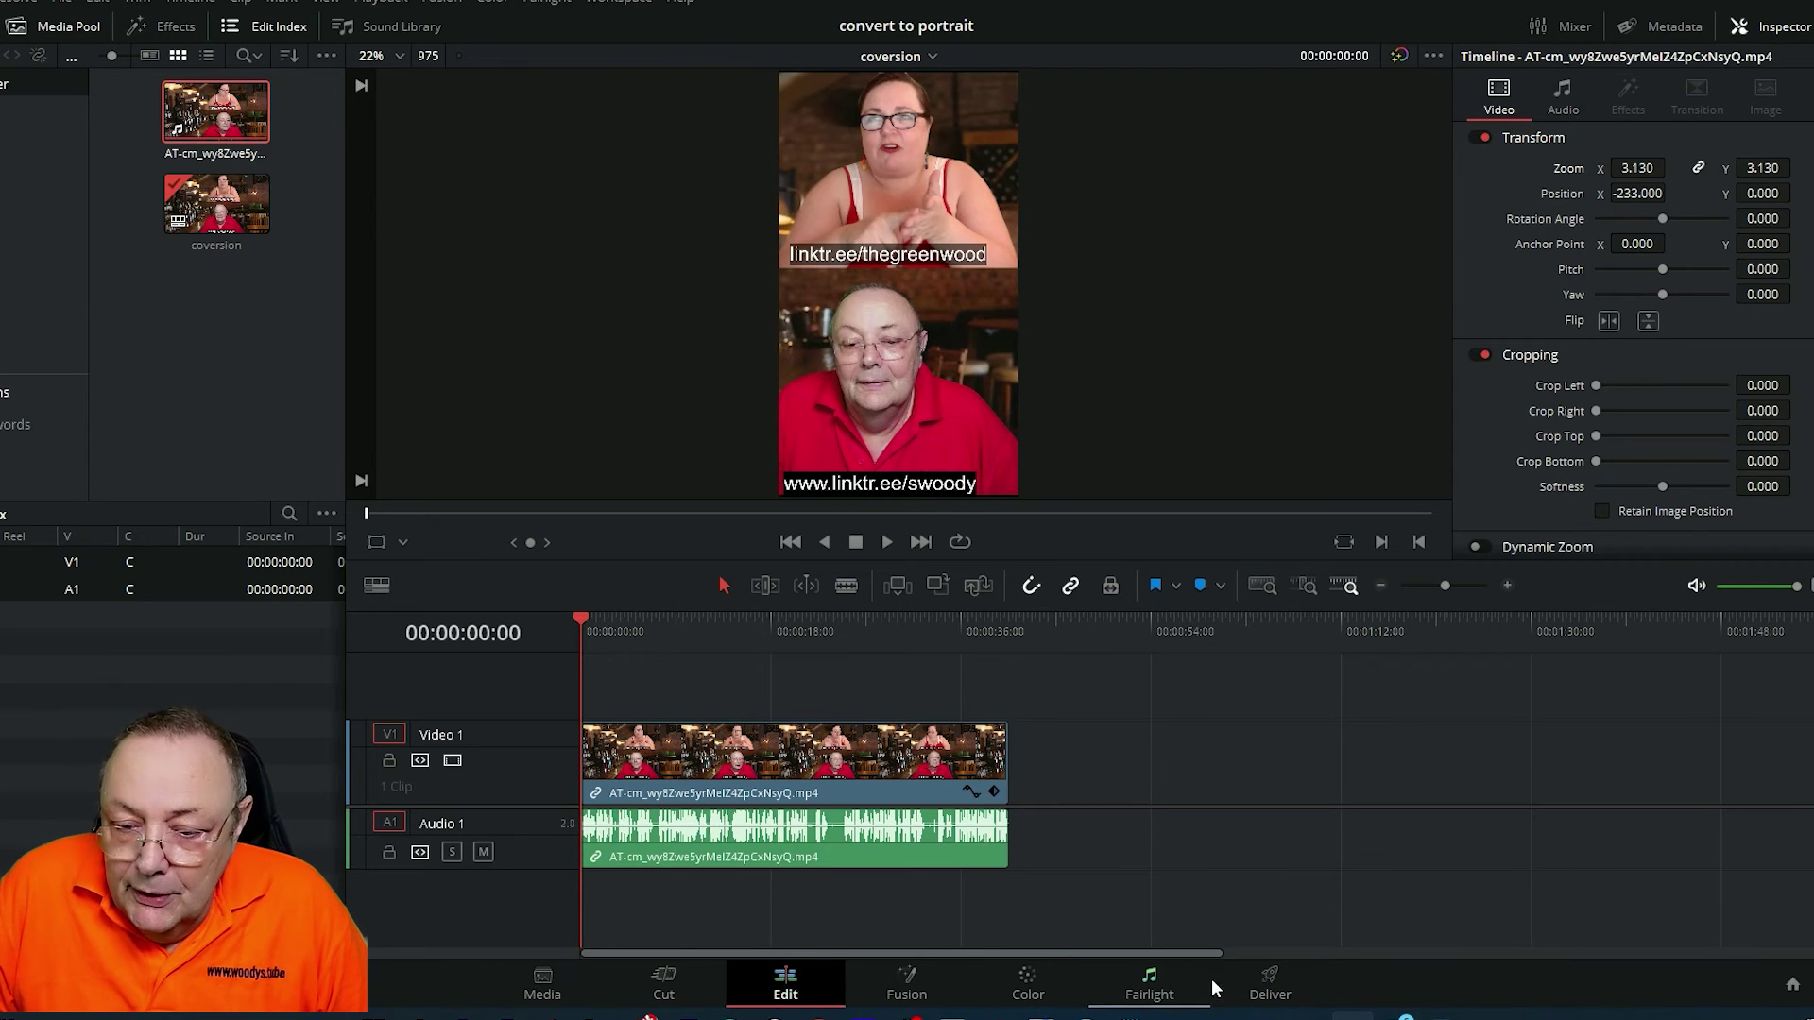
pyautogui.click(1267, 983)
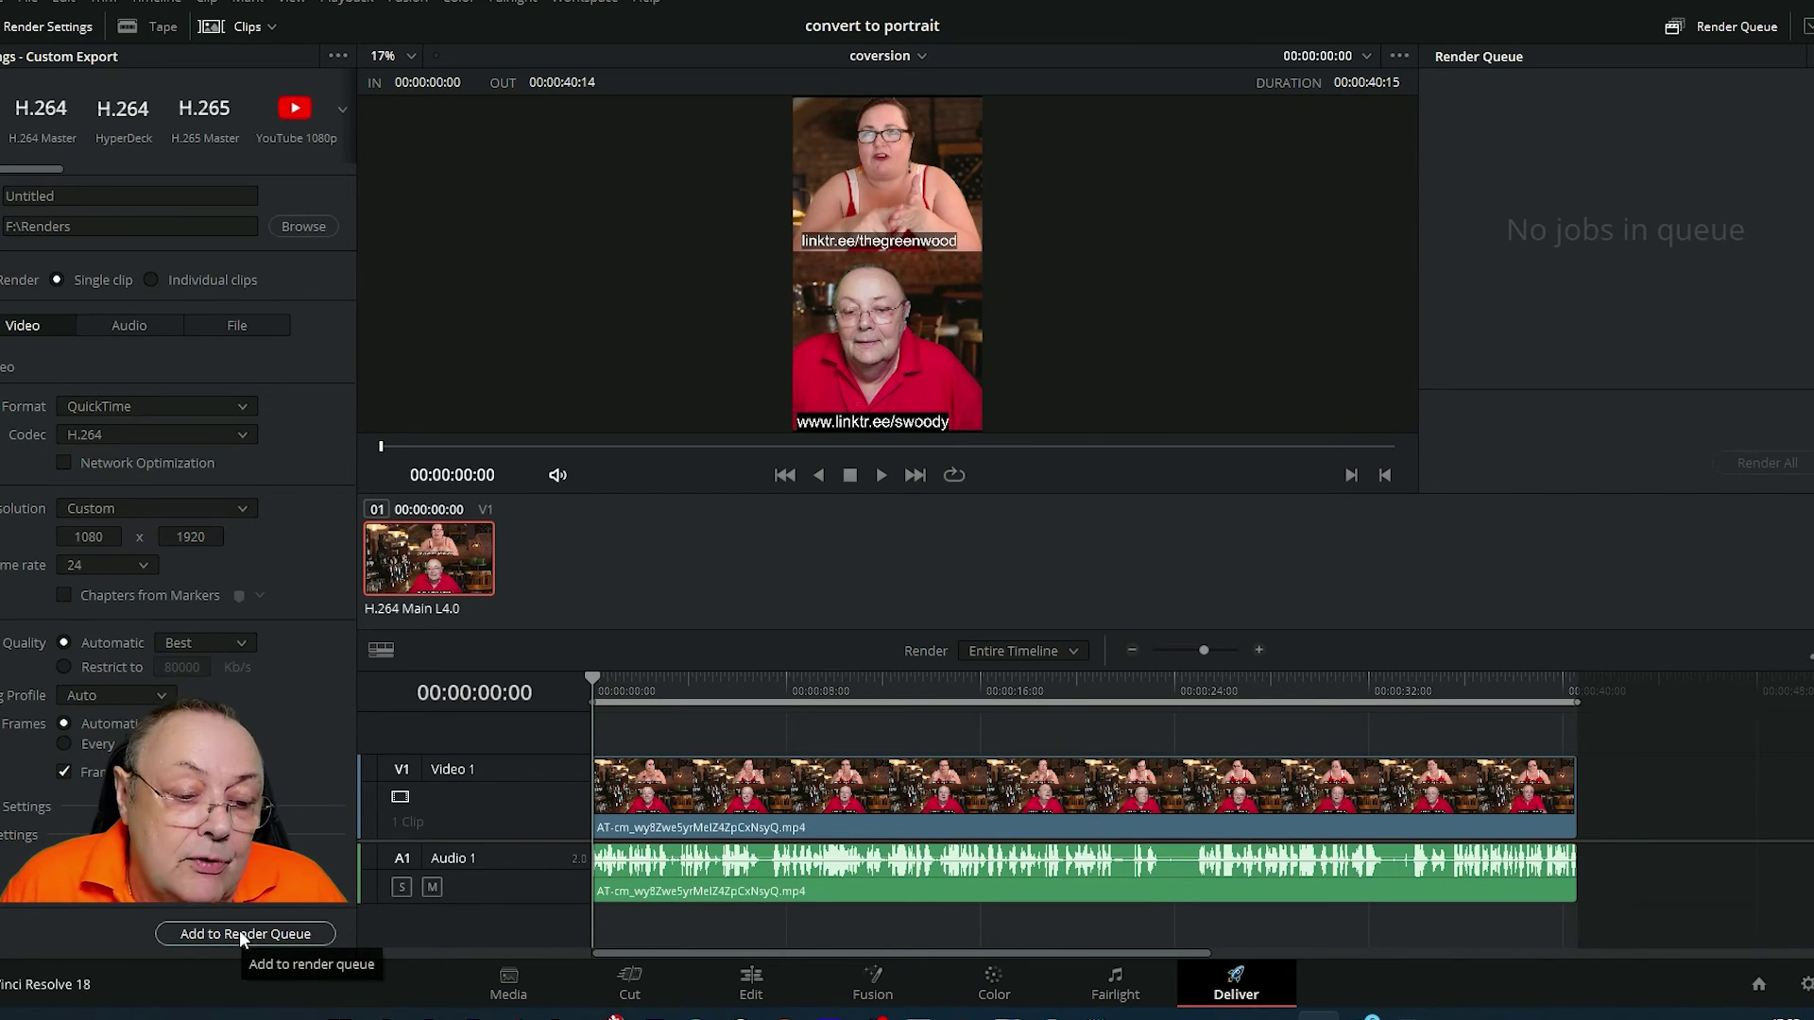
# Step: Add the coversion timeline to the render queue and choose to rename the output file
pyautogui.click(240, 931)
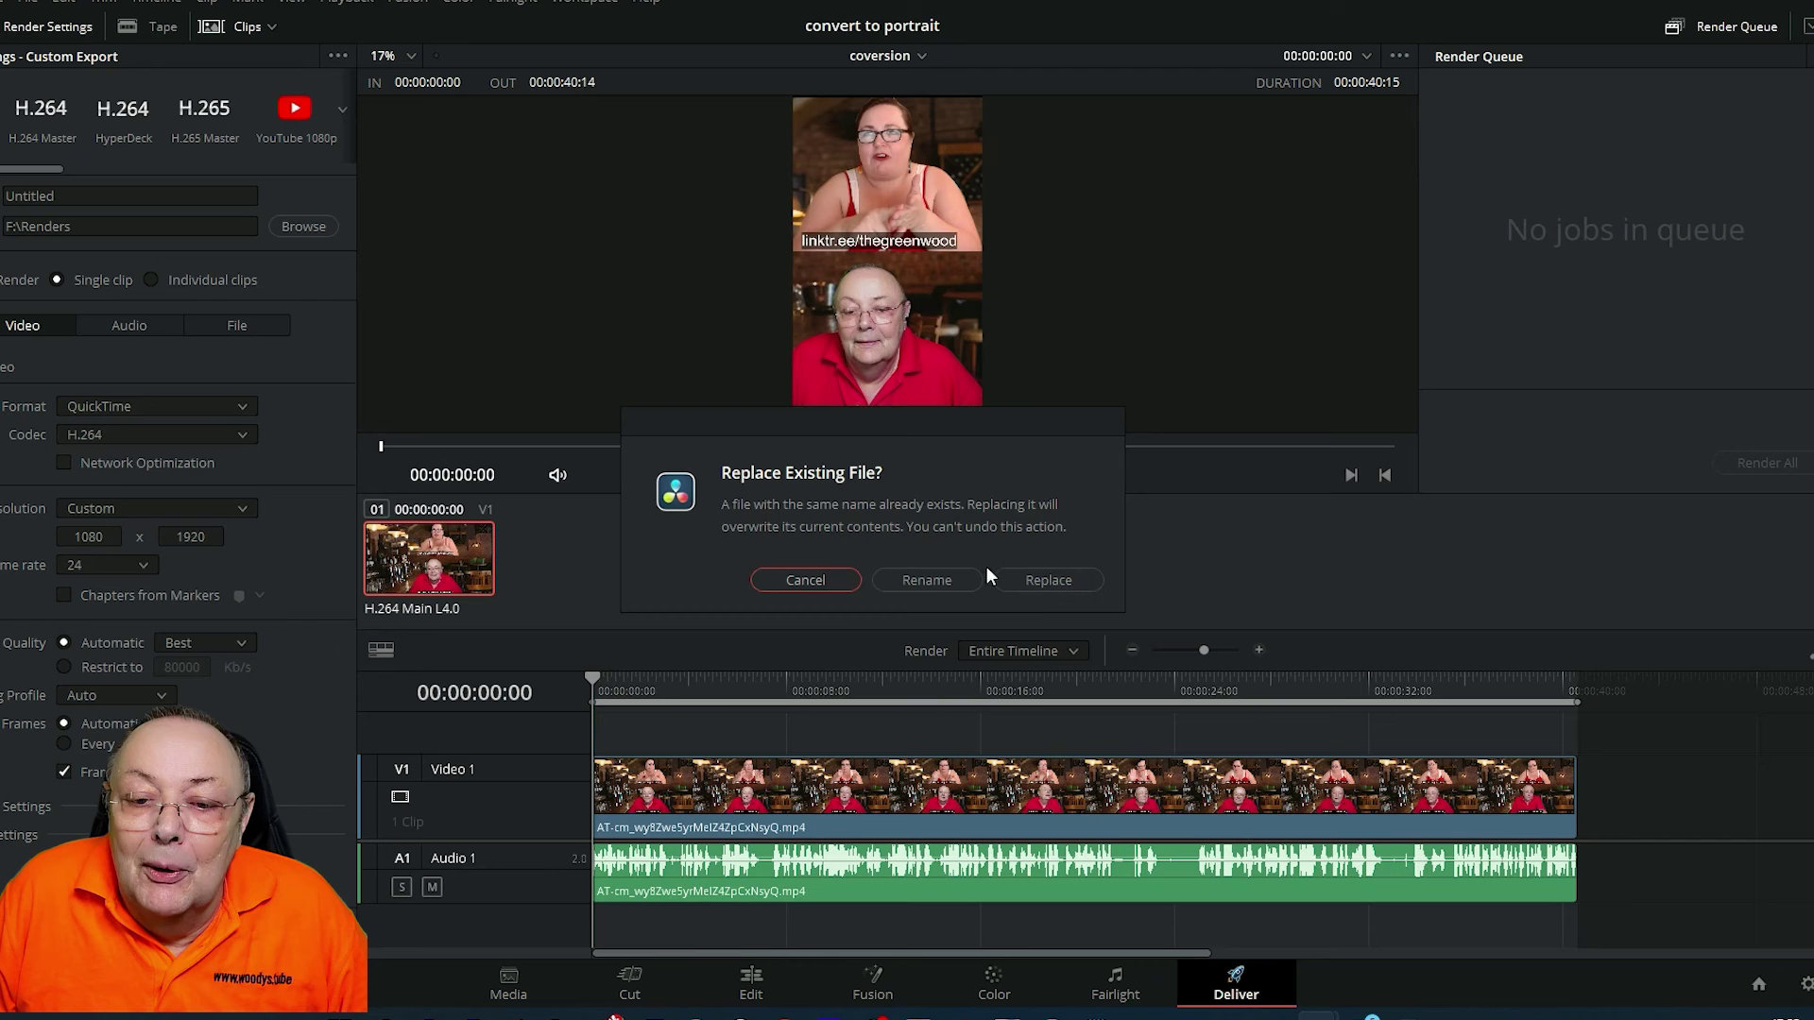
pyautogui.click(924, 578)
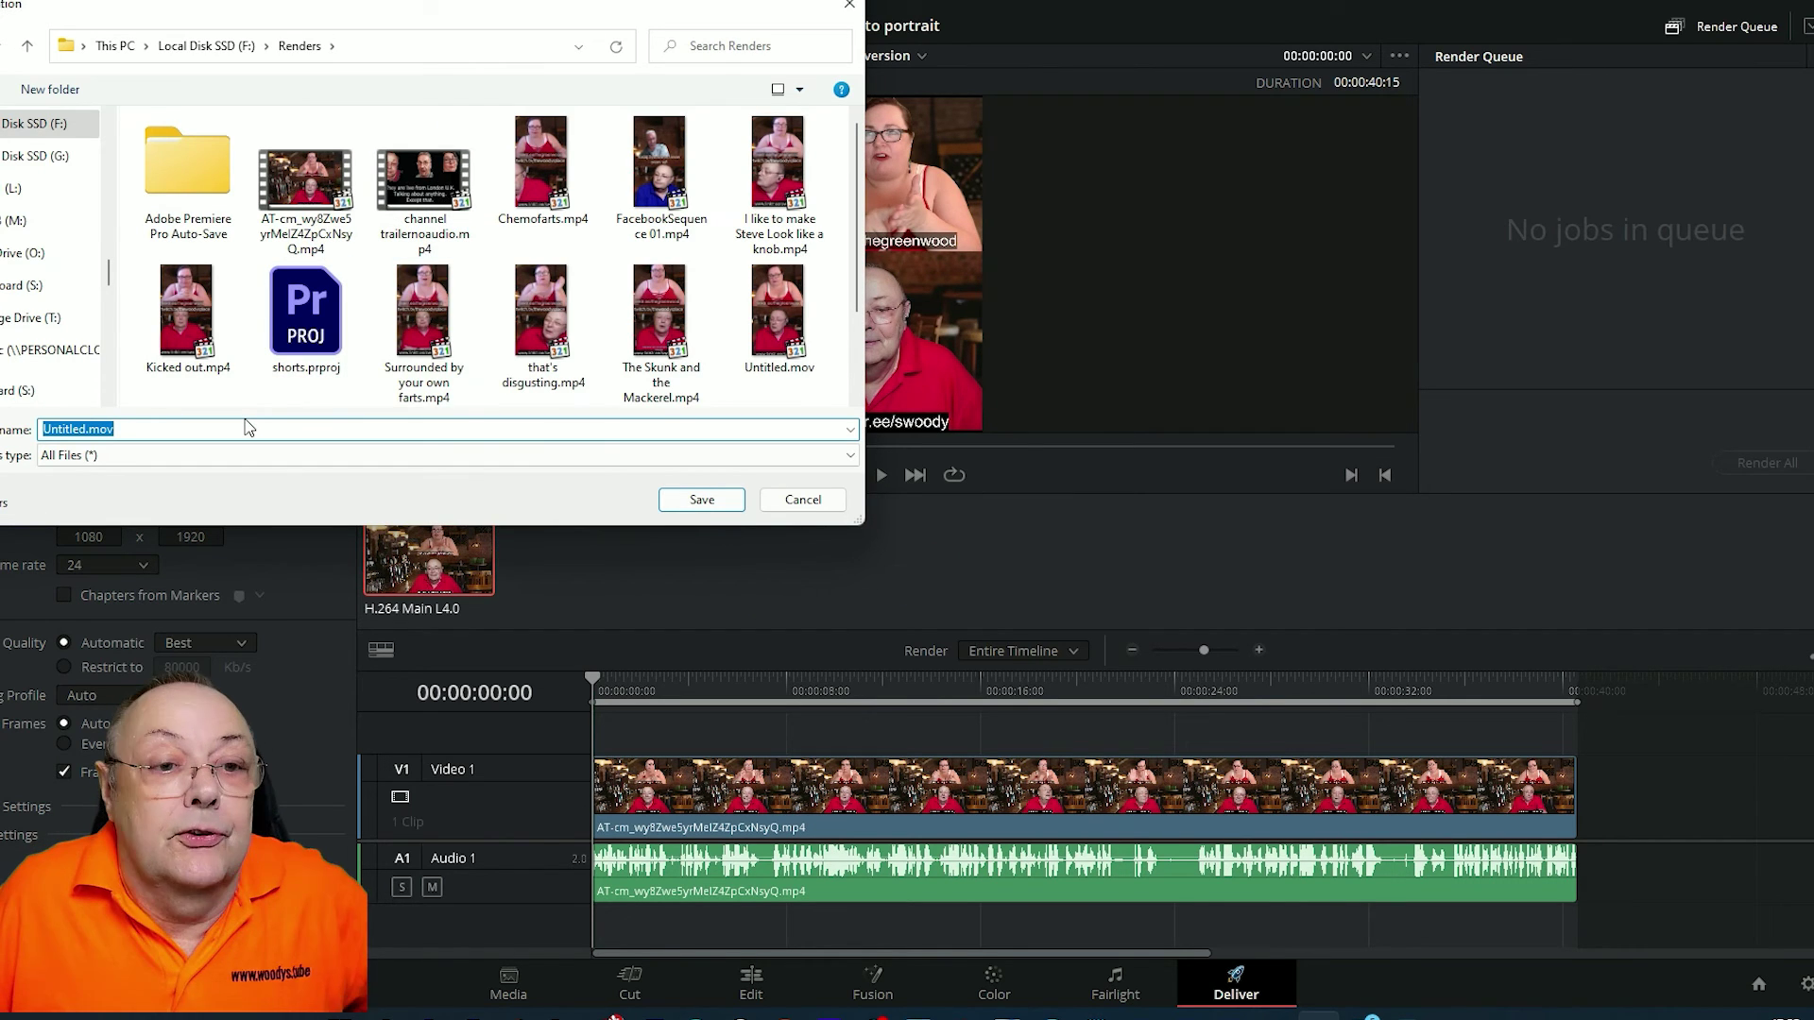
# Step: Save the render as Untitled.mov in F:\Renders, replacing the existing file
pyautogui.click(702, 500)
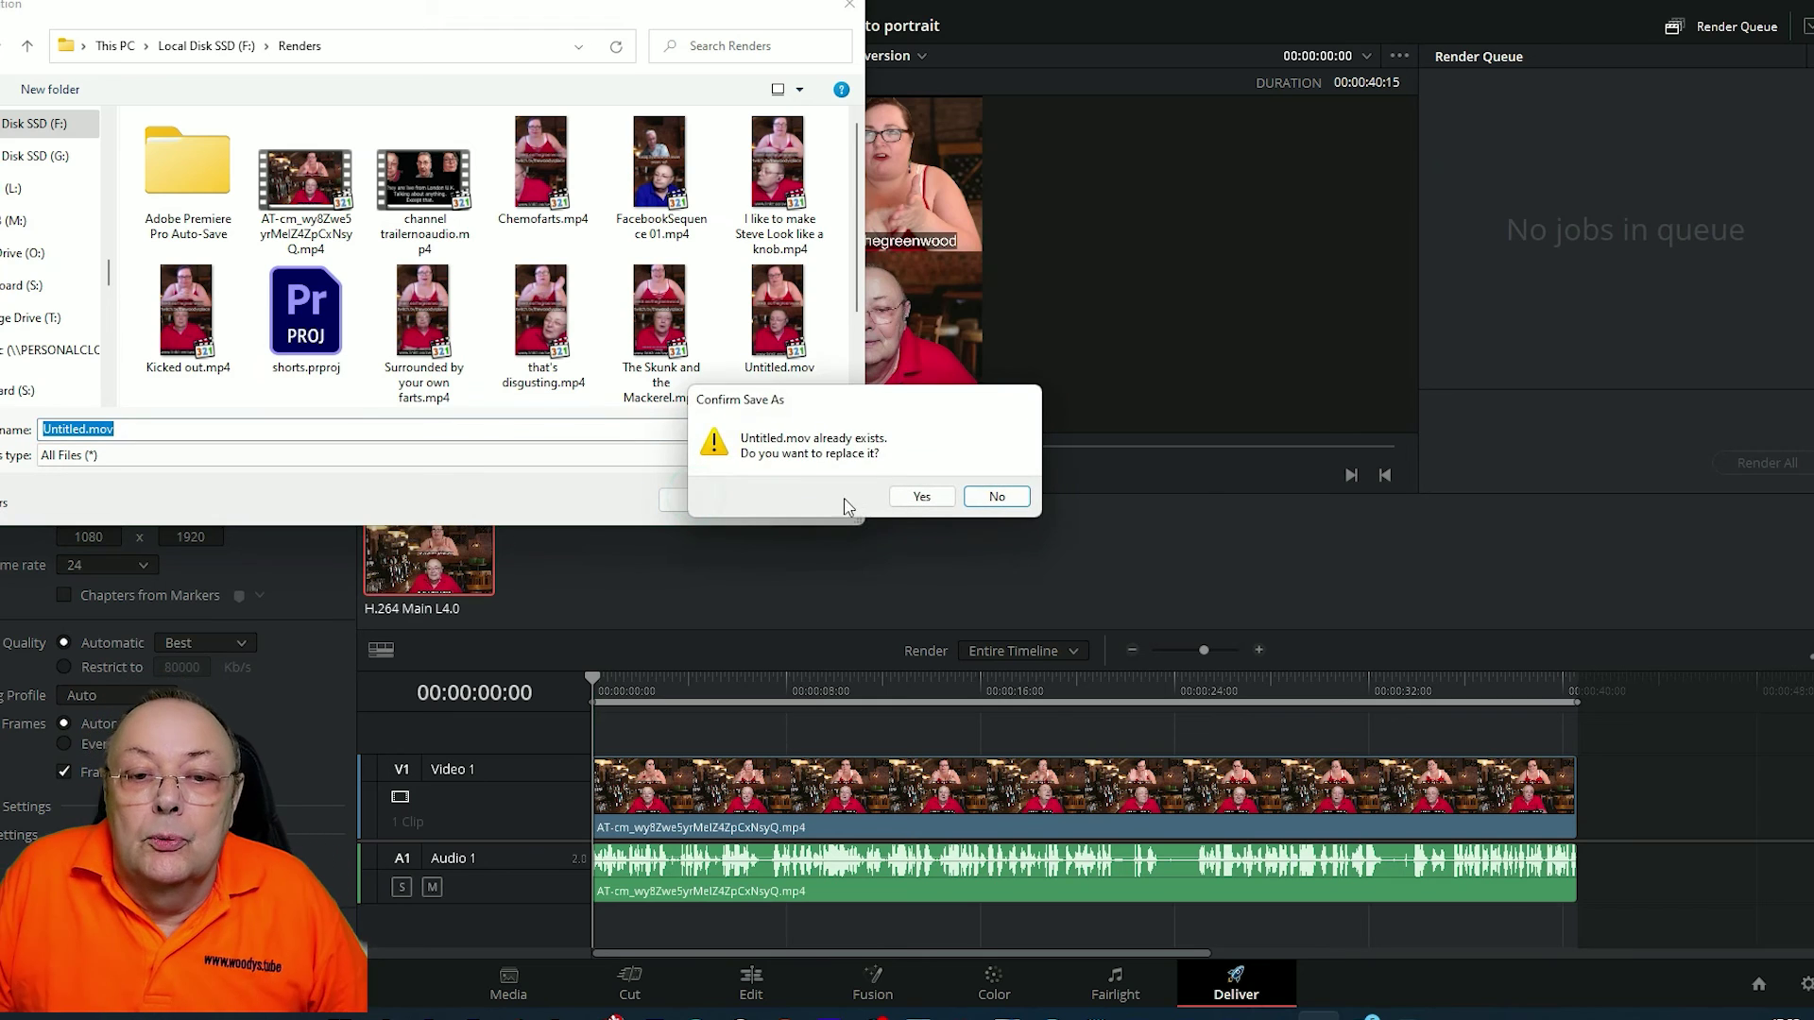
pyautogui.click(921, 498)
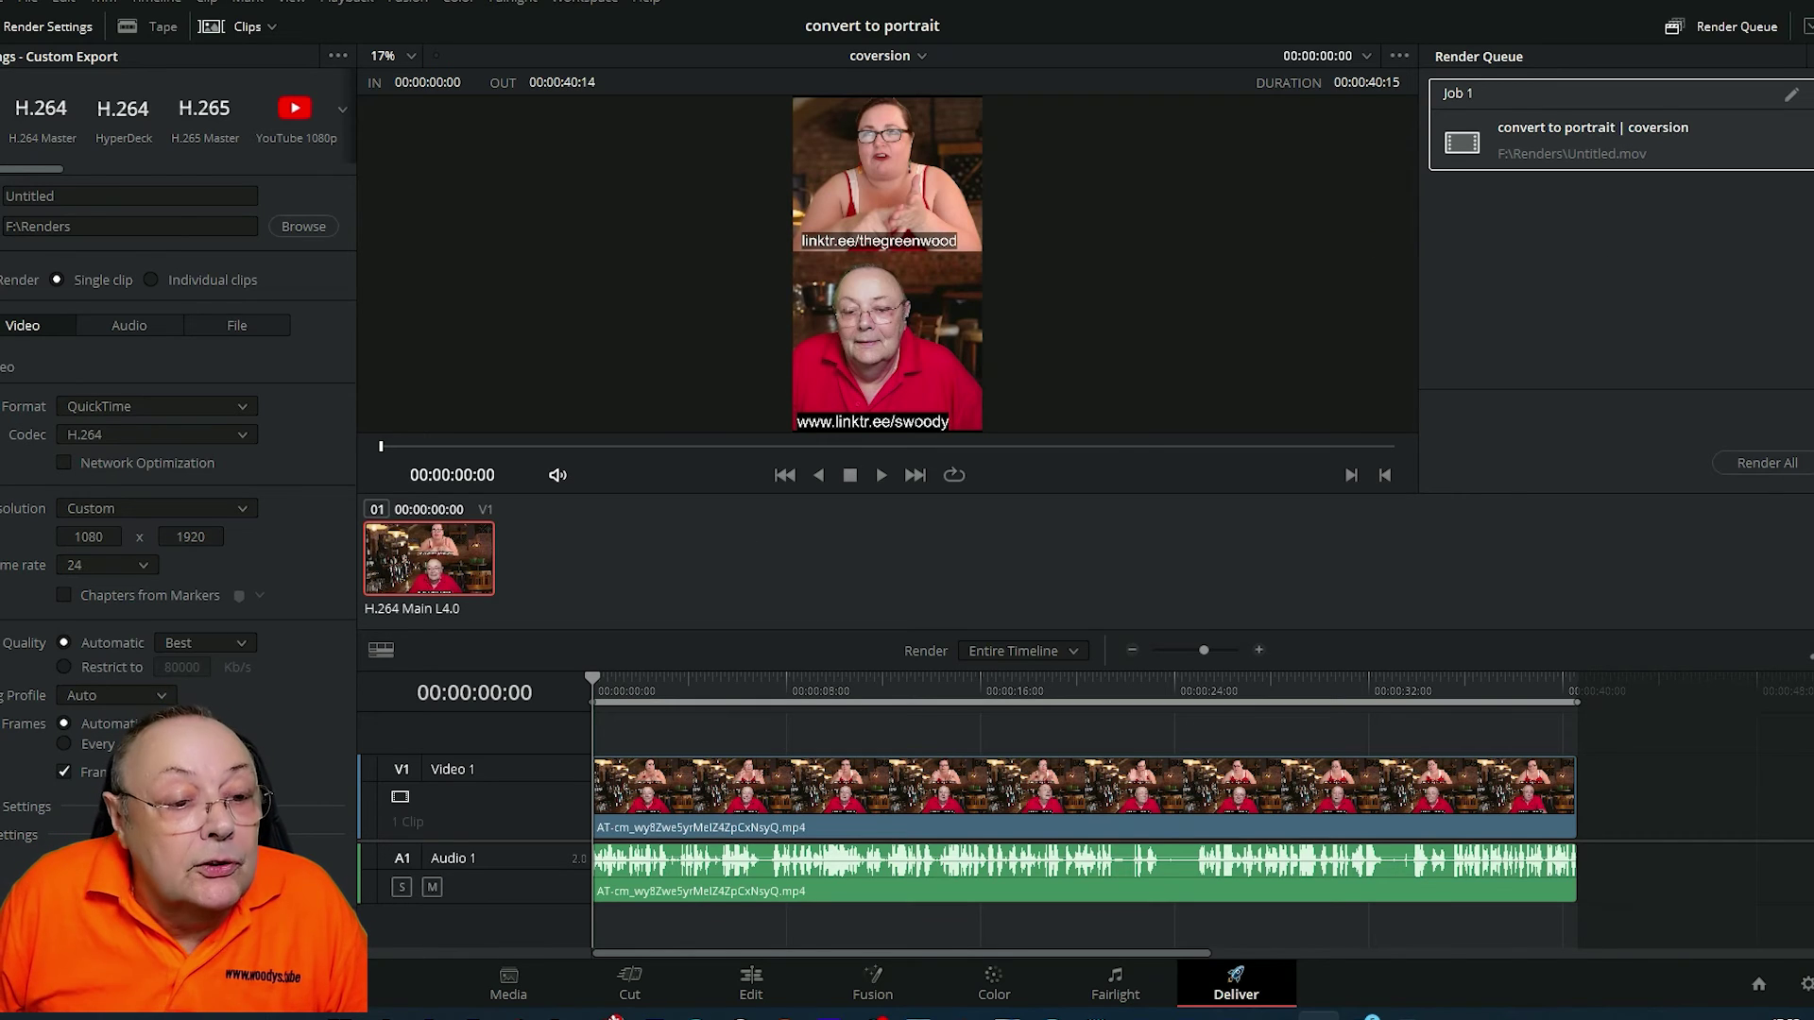
# Step: Render All to export Job 1 as the portrait Untitled.mov
pyautogui.click(1763, 465)
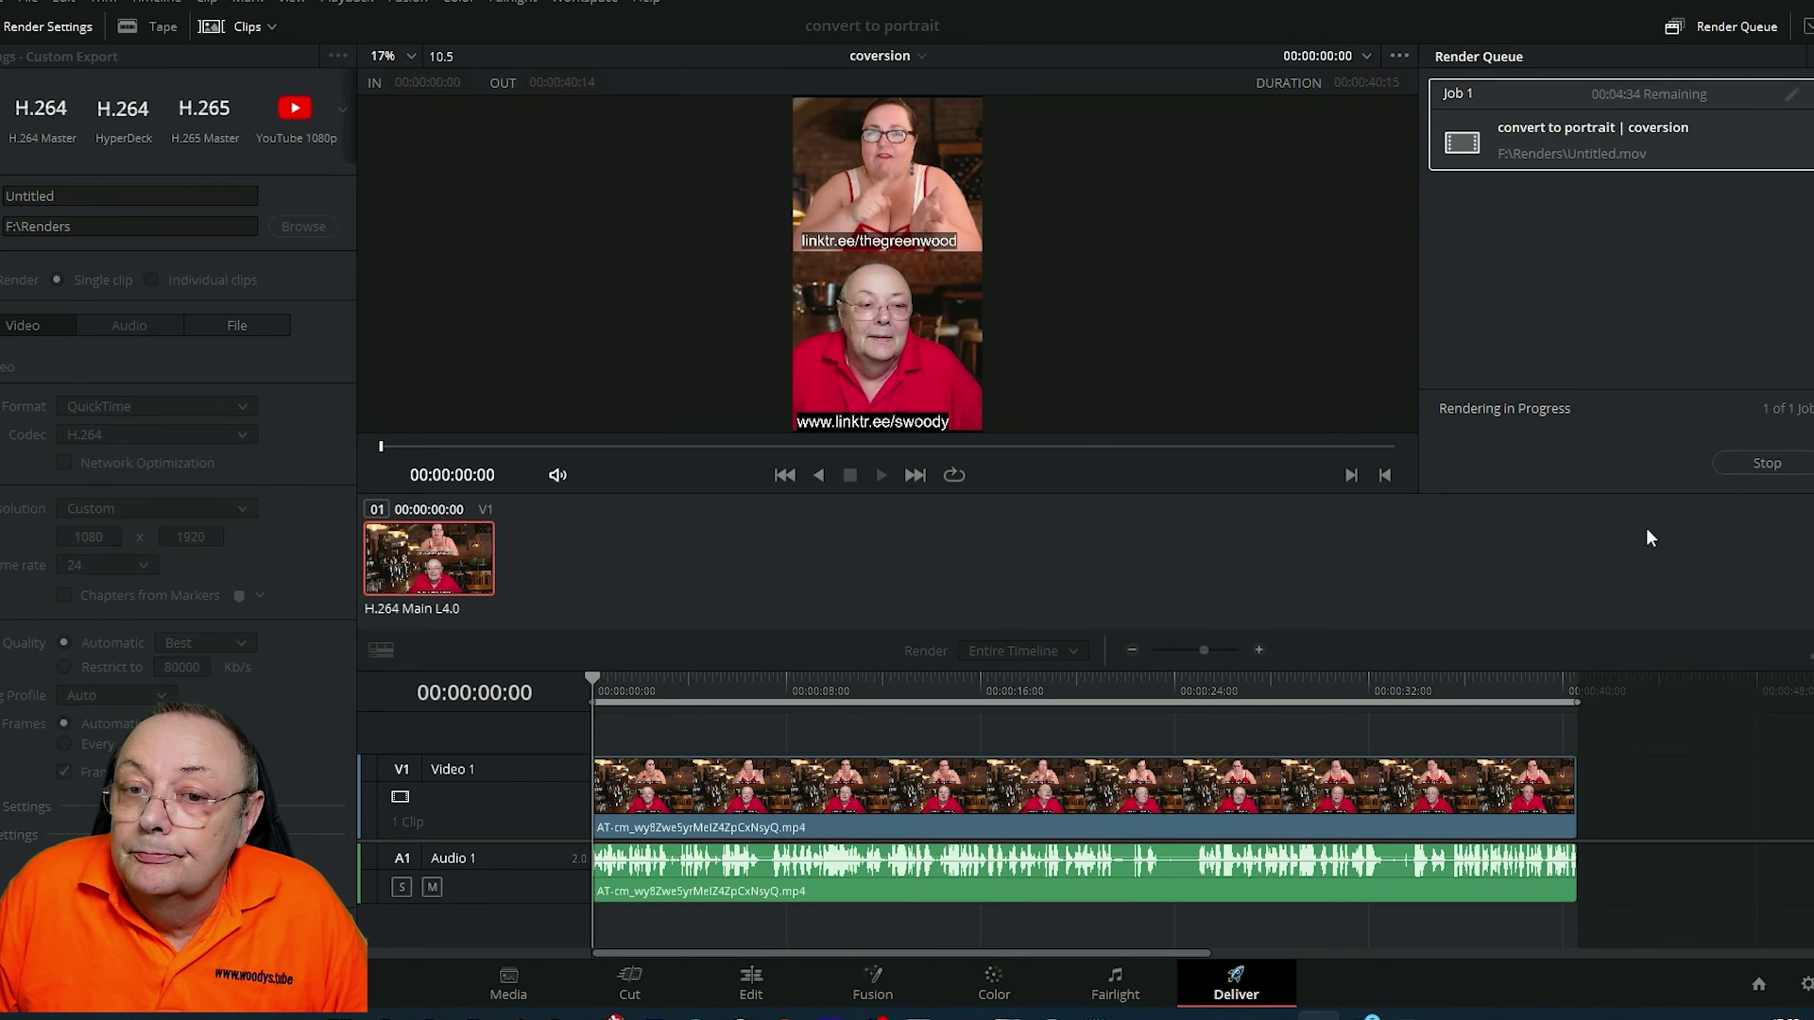